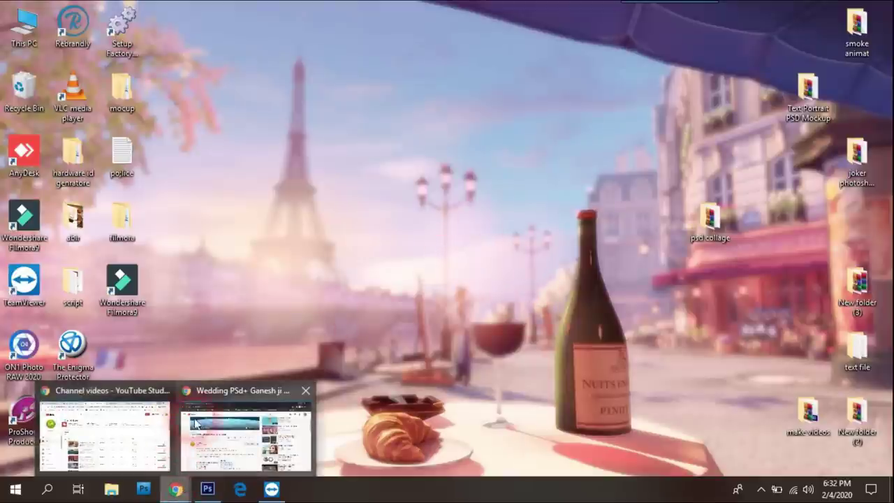
- Subscribe to the Wedding PSd+ Ganesh ji video's channel and set its bell notifications to All
left_click(197, 424)
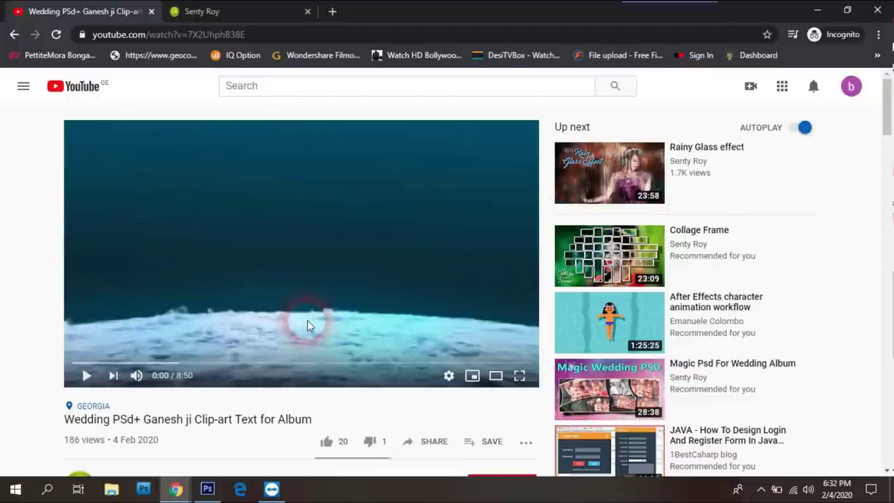
scroll(308, 326, "down", 1)
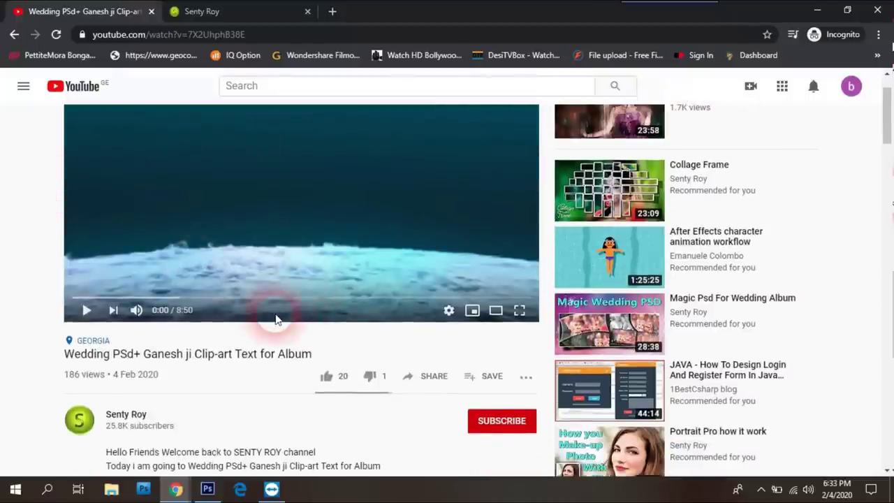
scroll(278, 318, "down", 1)
scroll(249, 307, "down", 1)
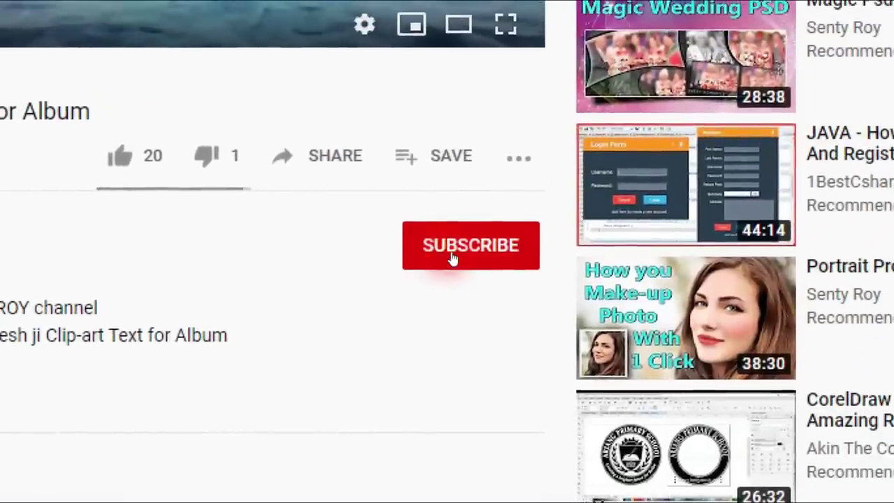
left_click(451, 259)
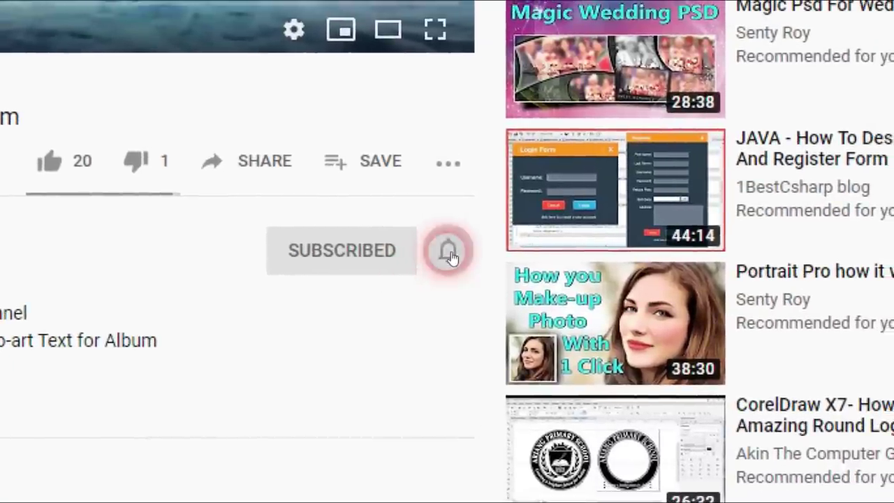
left_click(453, 253)
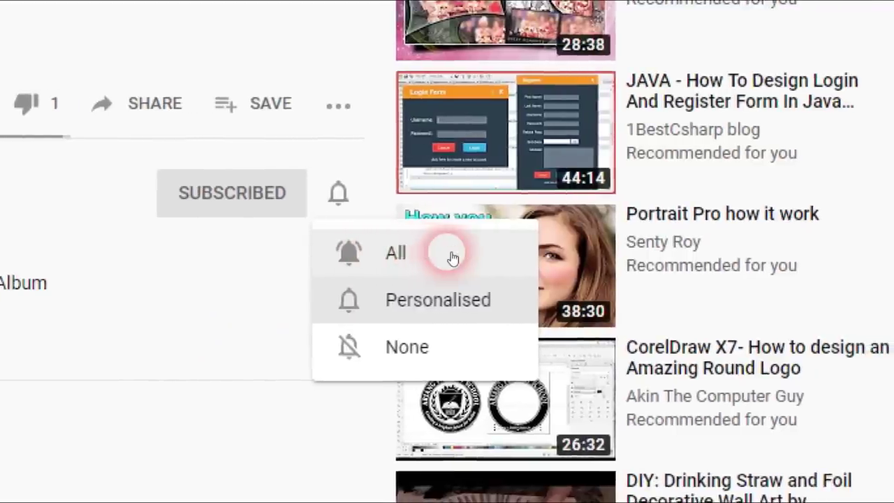
left_click(453, 255)
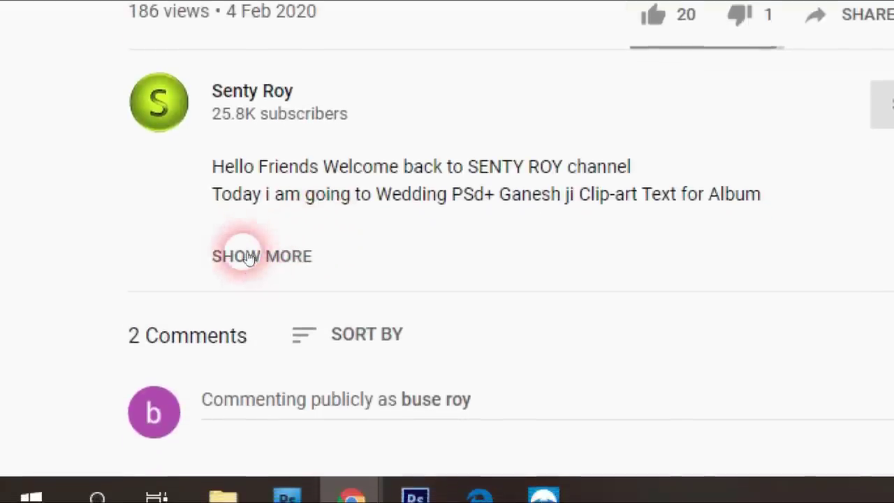
- Expand the video description and highlight its greeting lines and Follow me links block
left_click(296, 256)
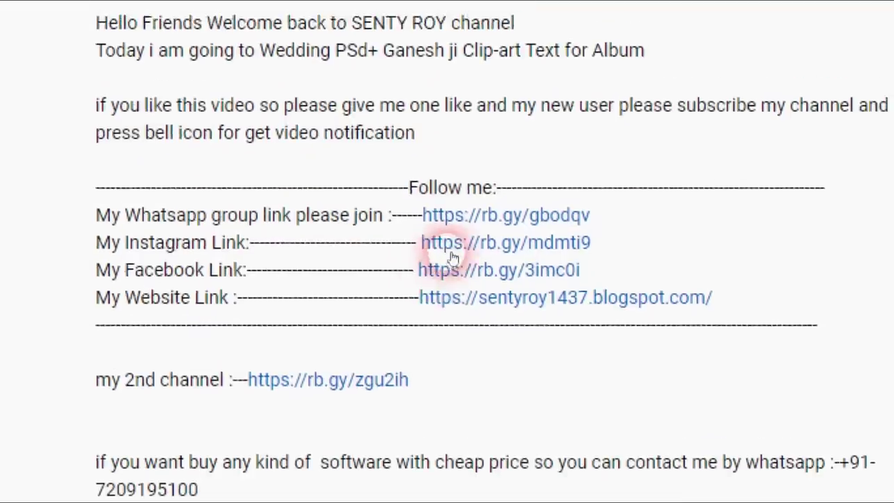
mouse_move(212, 211)
left_mouse_down()
mouse_move(437, 256)
mouse_move(765, 244)
left_mouse_up()
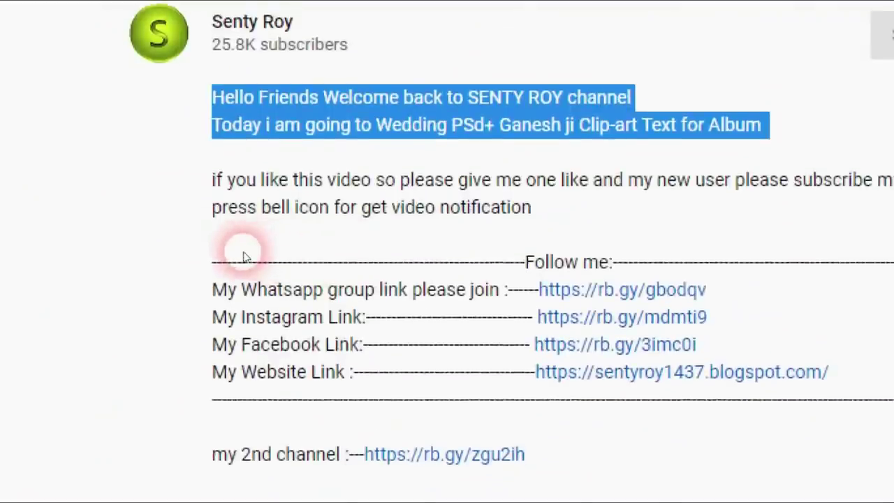
left_click_drag(213, 260, 523, 342)
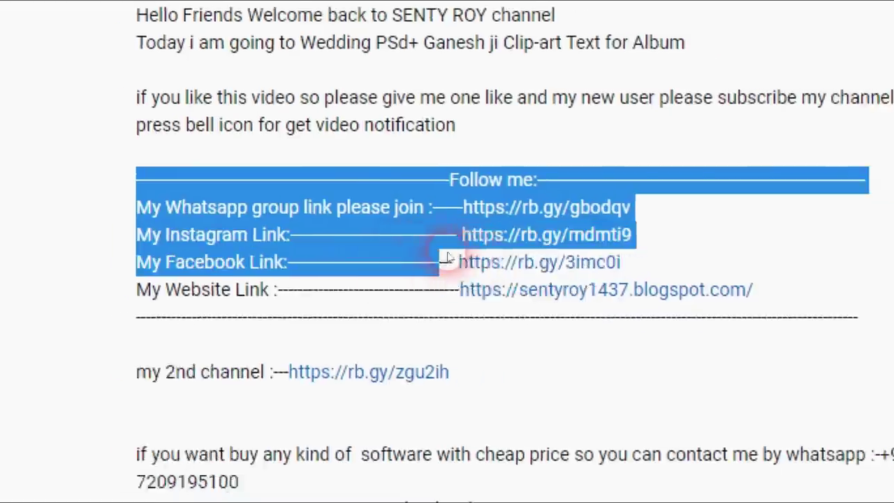
left_click_drag(445, 260, 753, 291)
left_click(447, 255)
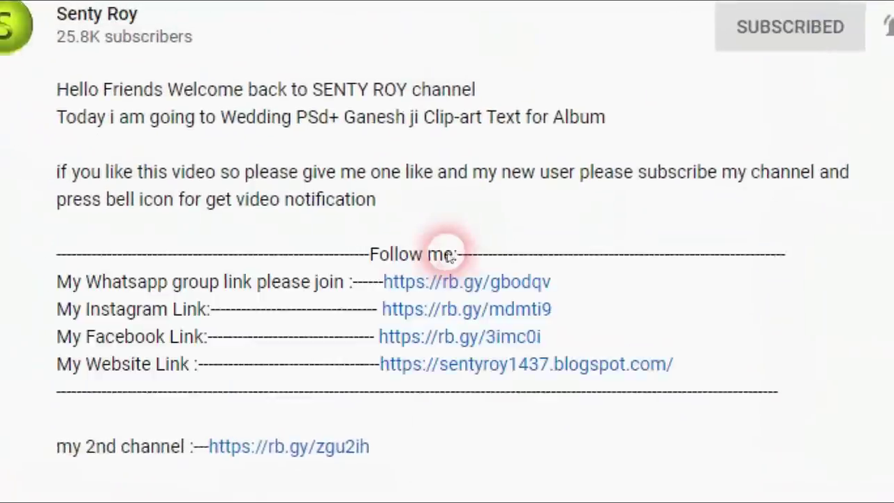
- Highlight the Whatsapp, Instagram, Facebook, website and 2nd channel link lines one by one
left_click_drag(213, 250, 453, 256)
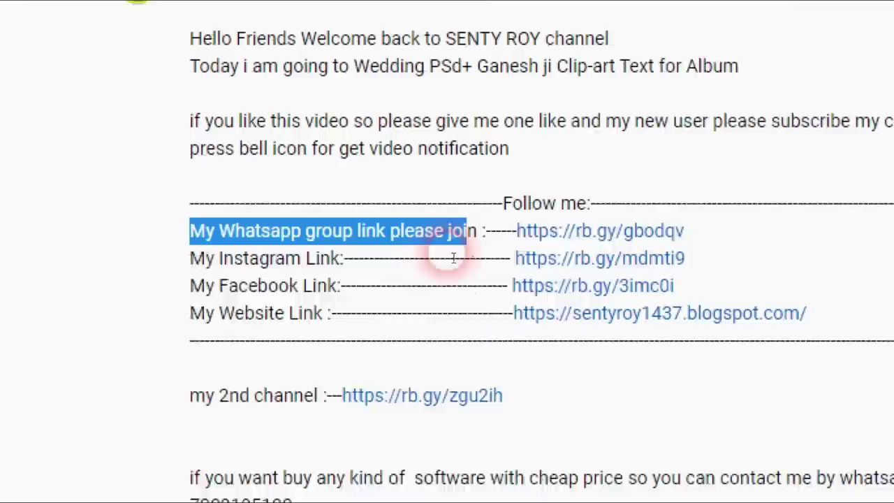
left_click_drag(107, 281, 292, 280)
left_click_drag(213, 256, 269, 257)
mouse_move(431, 257)
left_mouse_down()
mouse_move(451, 255)
mouse_move(314, 249)
left_mouse_up()
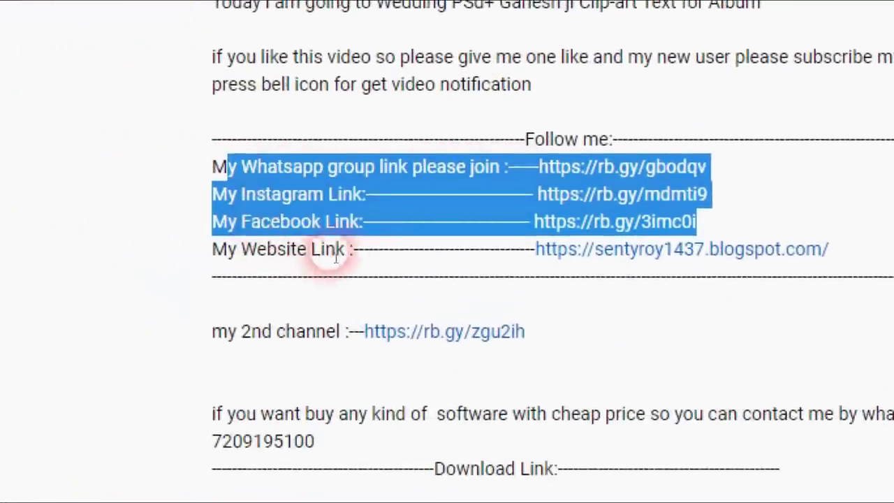
left_click_drag(449, 250, 623, 251)
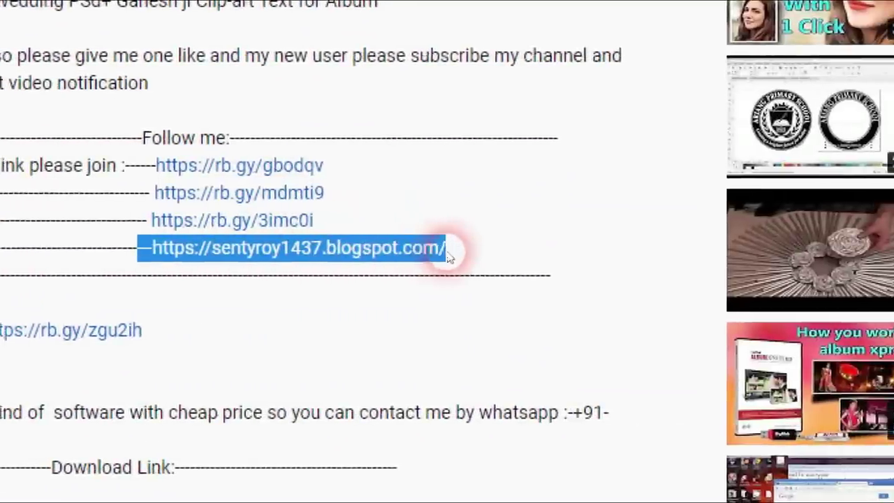
scroll(449, 255, "down", 2)
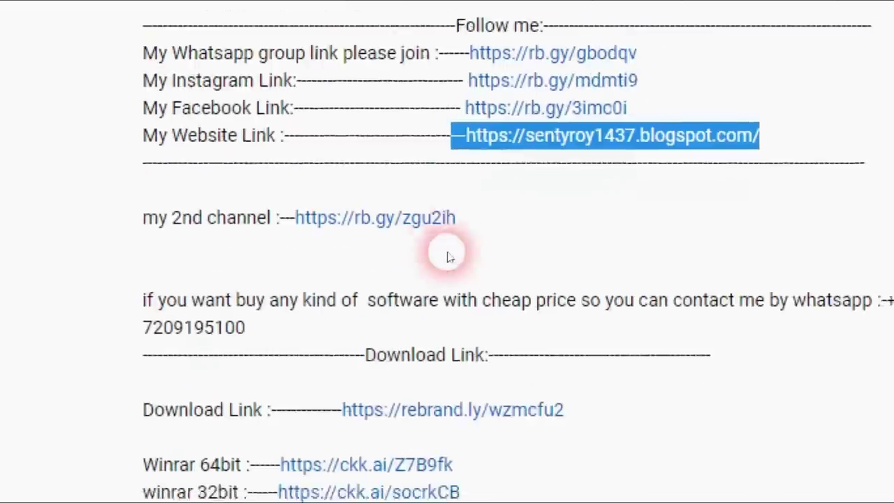
left_click_drag(449, 257, 272, 260)
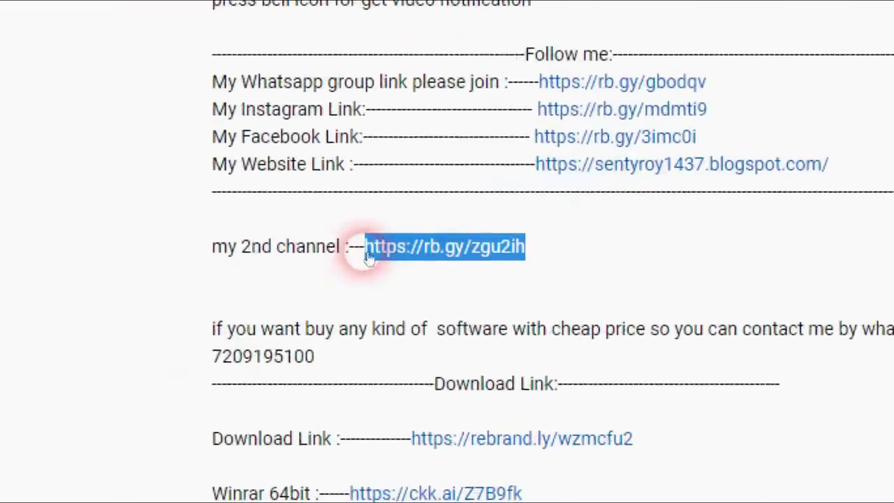
scroll(360, 257, "down", 1)
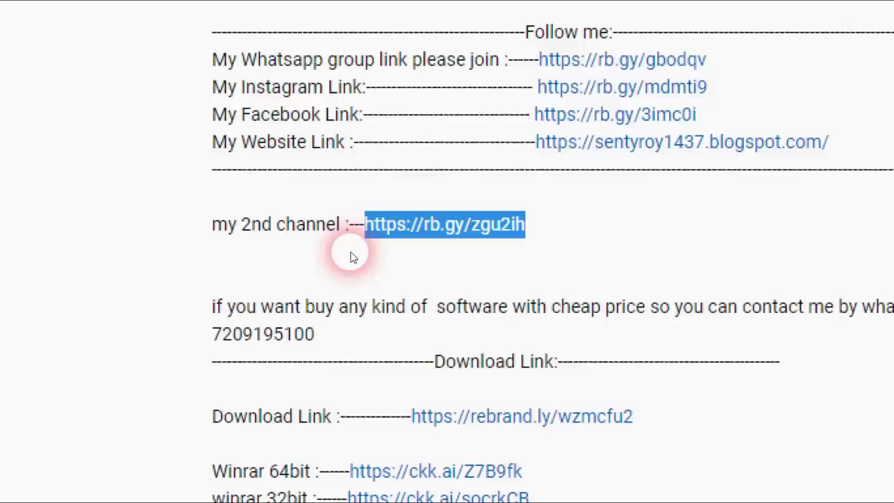
scroll(426, 251, "up", 1)
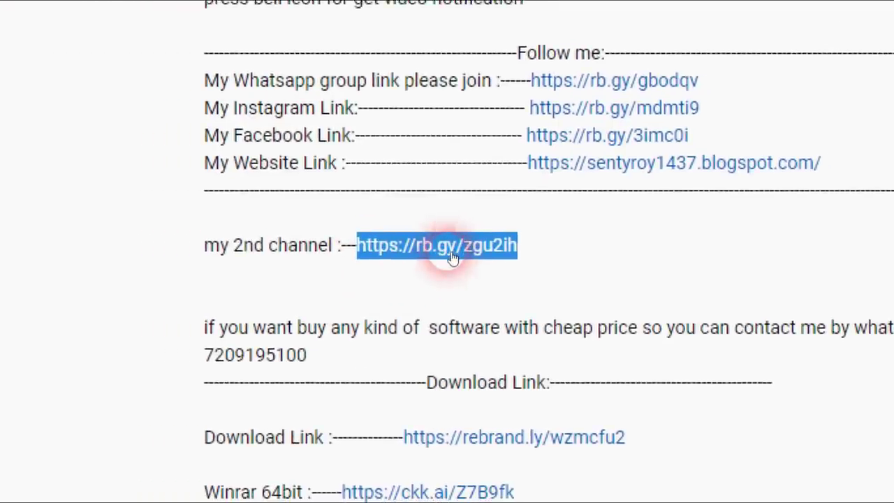
left_click(450, 257)
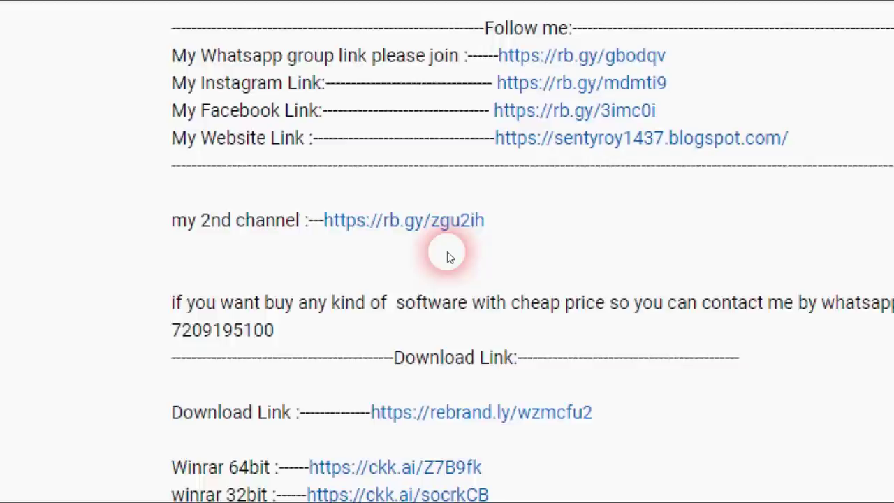
- Highlight the Download Link heading, its download address and both Winrar link lines
scroll(449, 257, "down", 2)
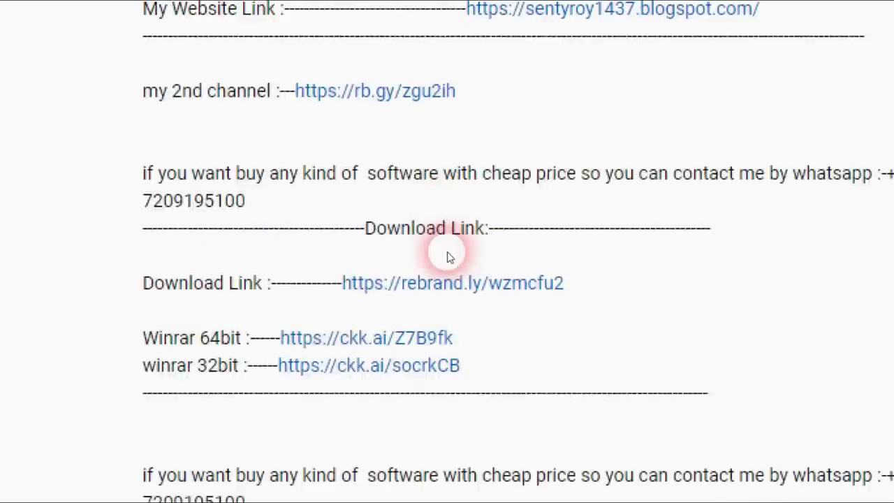
left_click_drag(252, 231, 513, 244)
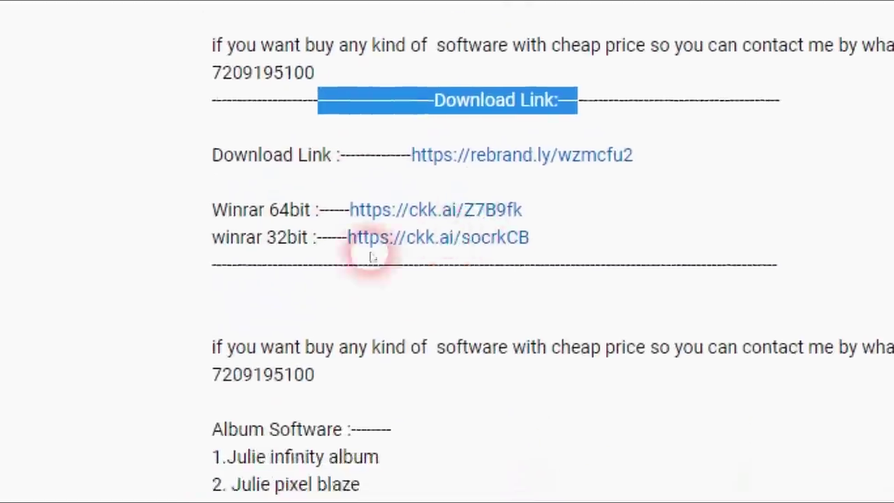
left_click_drag(213, 251, 636, 256)
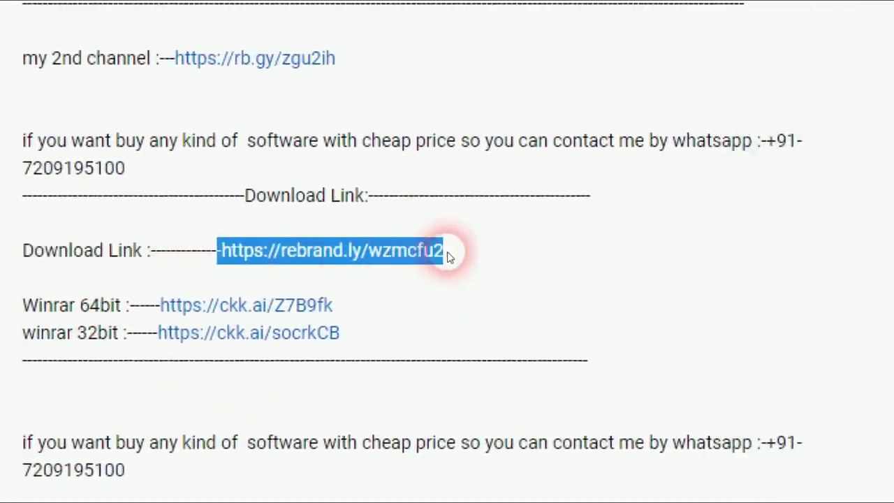
left_click(449, 256)
left_click_drag(447, 253, 214, 249)
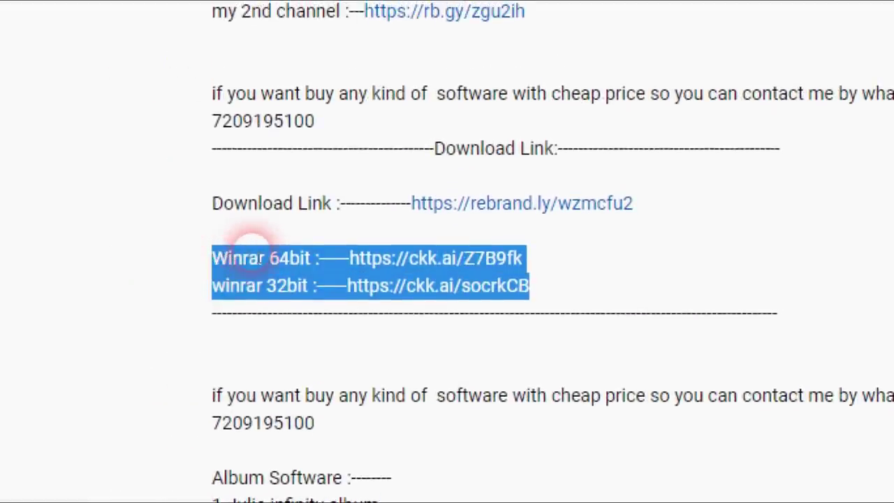
left_click(283, 256)
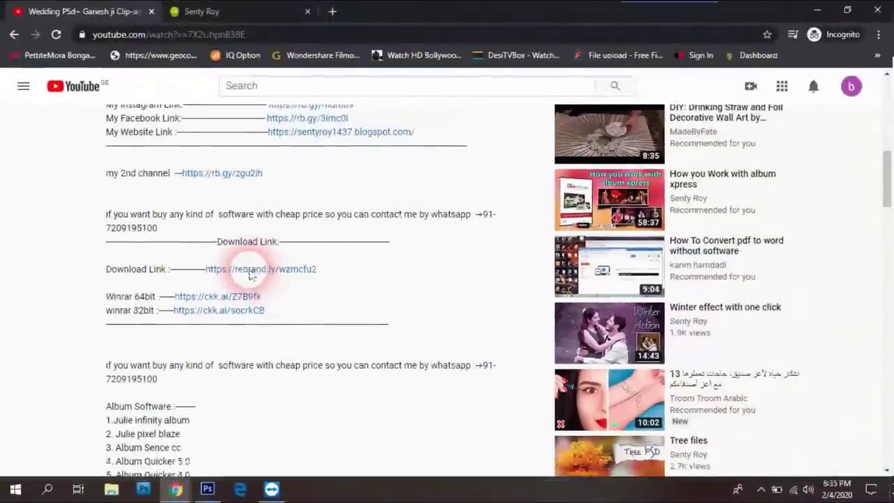
- Follow the rebrand.ly download link to the Blogger post and dismiss its subscribe popup
left_click(252, 273)
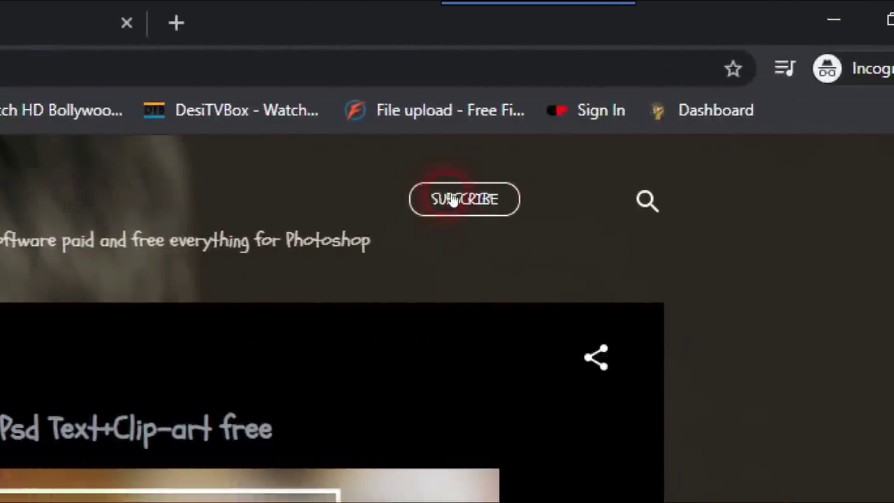
left_click(452, 200)
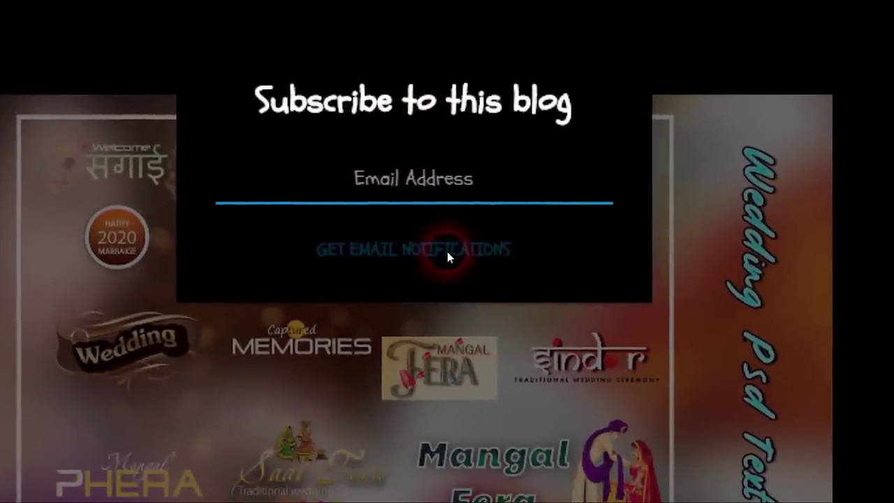
left_click(543, 162)
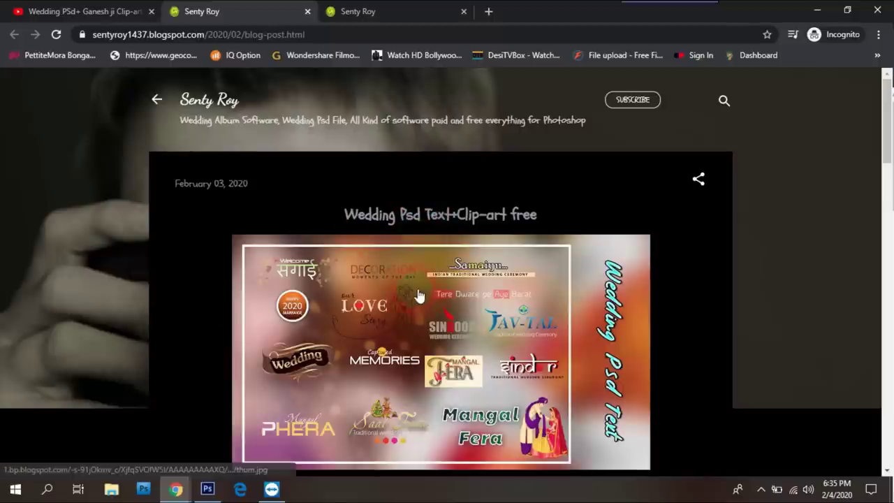
- Highlight the post title 'Wedding Psd Text+Clip-art free' and its two description lines
scroll(231, 250, "down", 1)
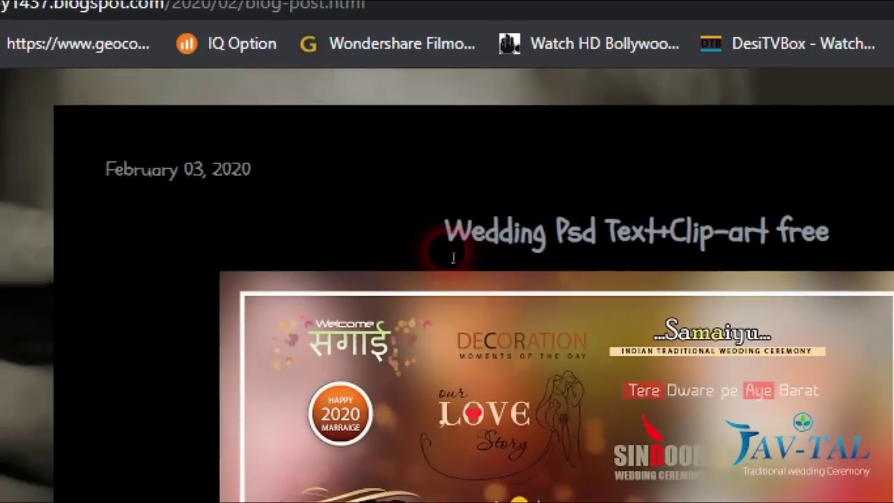
left_click_drag(454, 258, 829, 237)
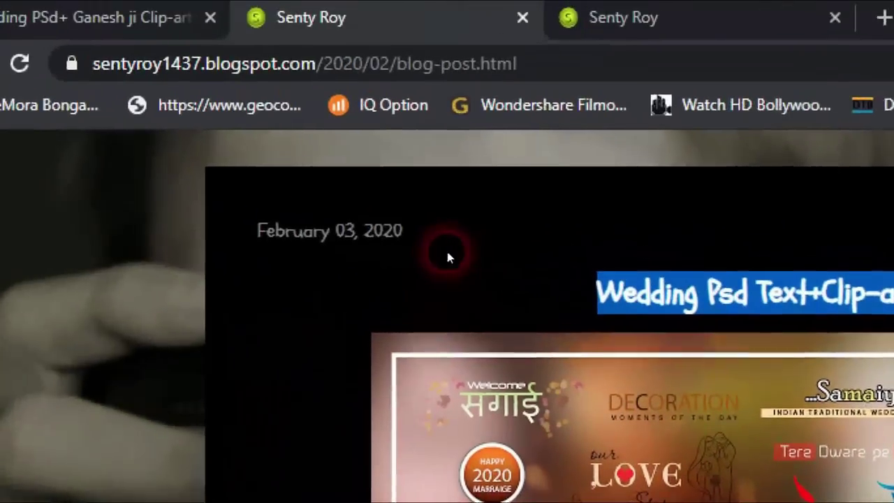
scroll(448, 257, "down", 5)
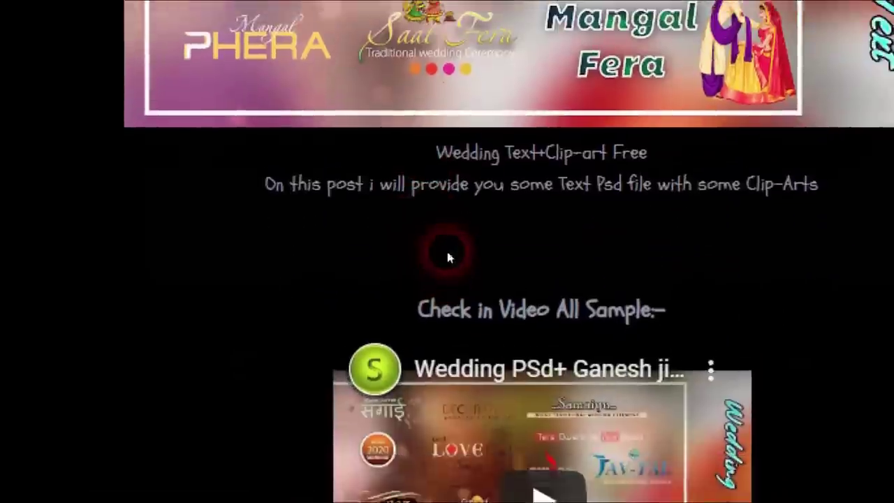
left_click_drag(448, 257, 817, 185)
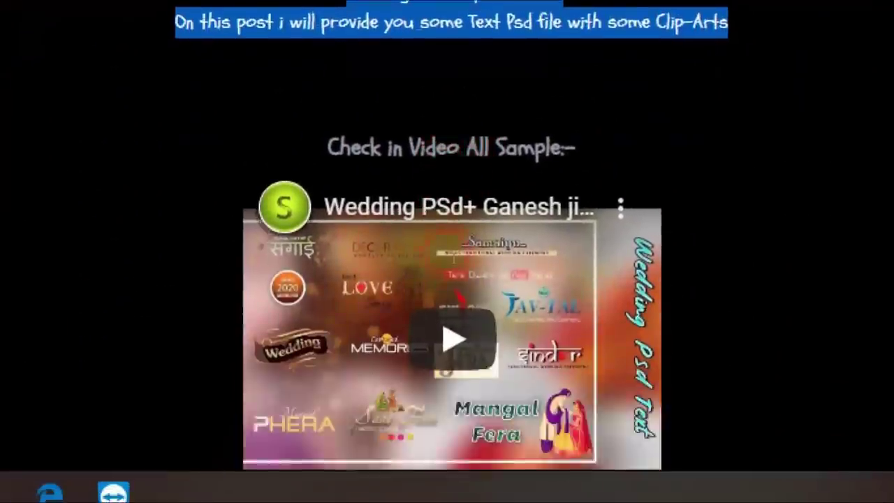
- Scroll down to the DOWNLOAD button and open the wedding text.rar Google Drive page
scroll(453, 258, "down", 1)
scroll(453, 258, "down", 2)
scroll(453, 258, "down", 2)
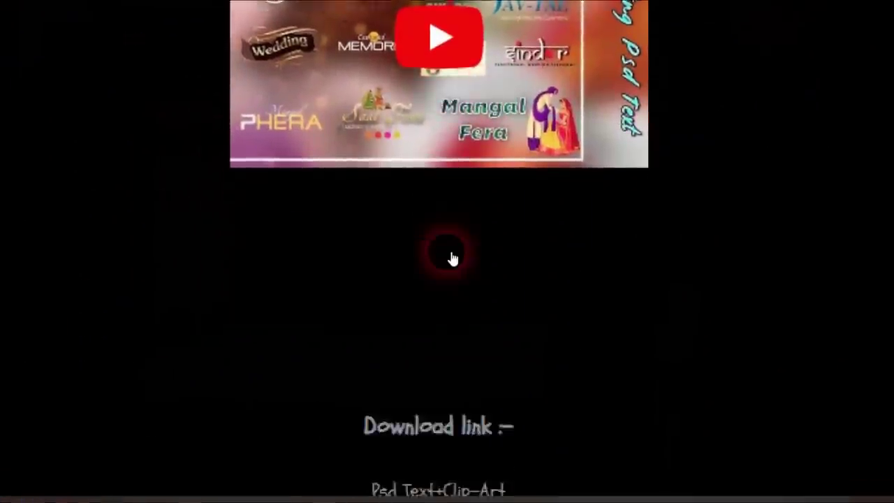
scroll(452, 259, "down", 5)
scroll(453, 256, "up", 3)
scroll(447, 244, "down", 2)
scroll(453, 256, "down", 1)
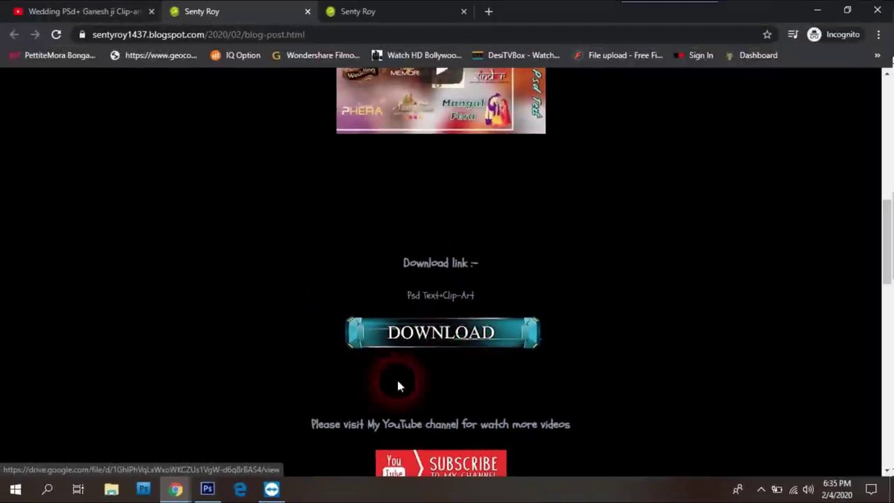
left_click(441, 334)
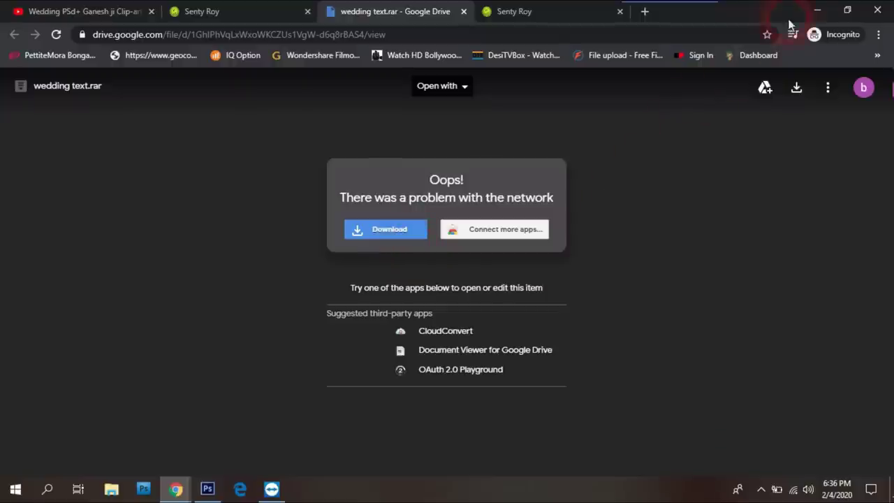
- From the desktop, open the Shape Collage 3.1 folder and its 12.5 MB RAR archive in WinRAR
left_click(816, 13)
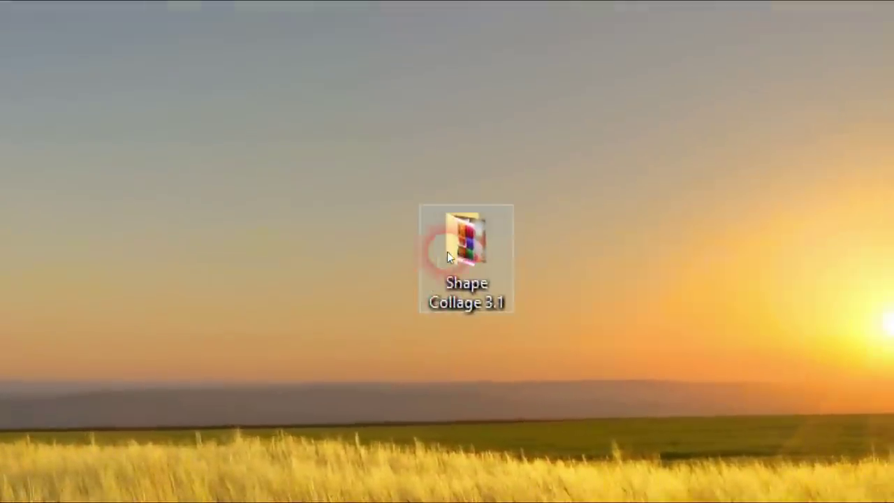
left_click_drag(447, 248, 451, 259)
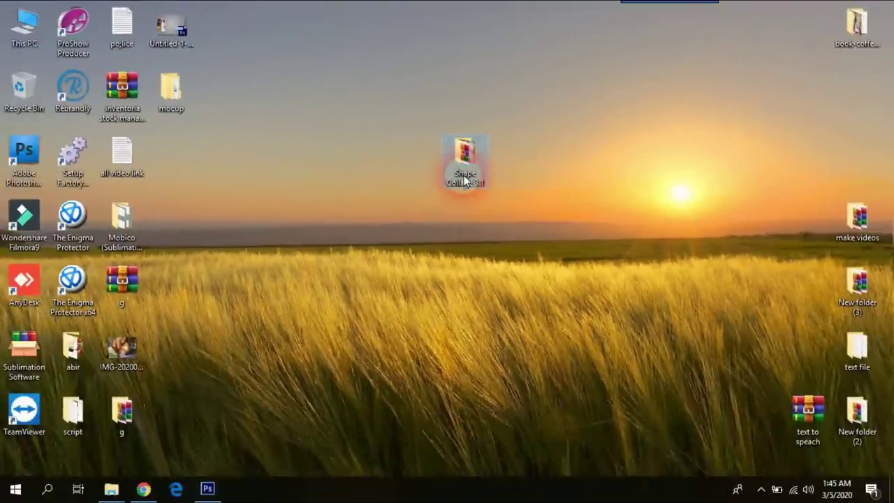
double_click(464, 183)
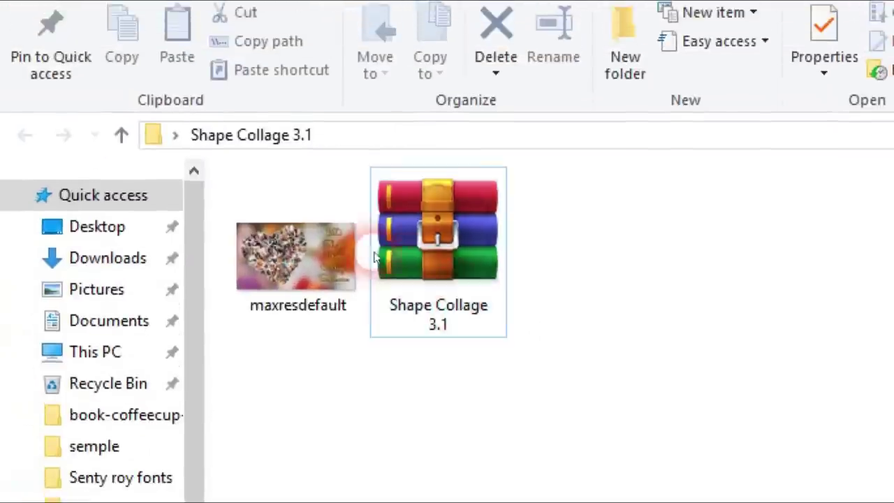
left_click_drag(210, 108, 306, 258)
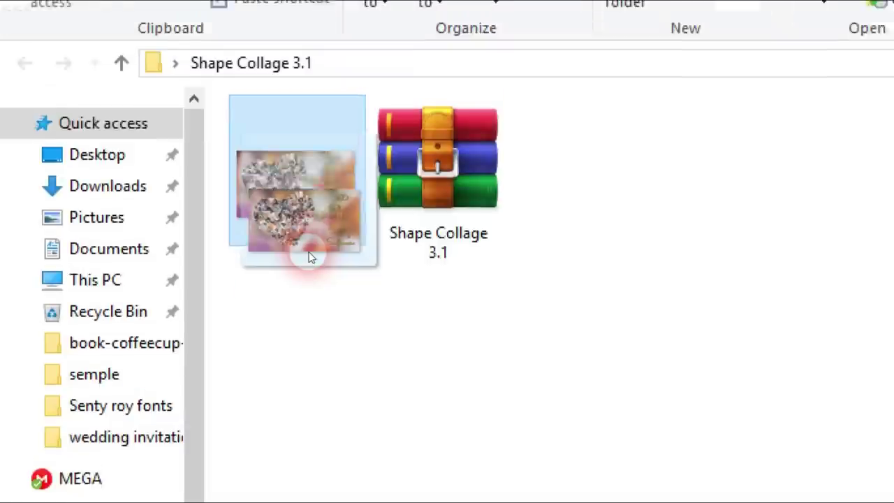
mouse_move(306, 257)
left_mouse_down()
mouse_move(447, 257)
mouse_move(428, 258)
left_mouse_up()
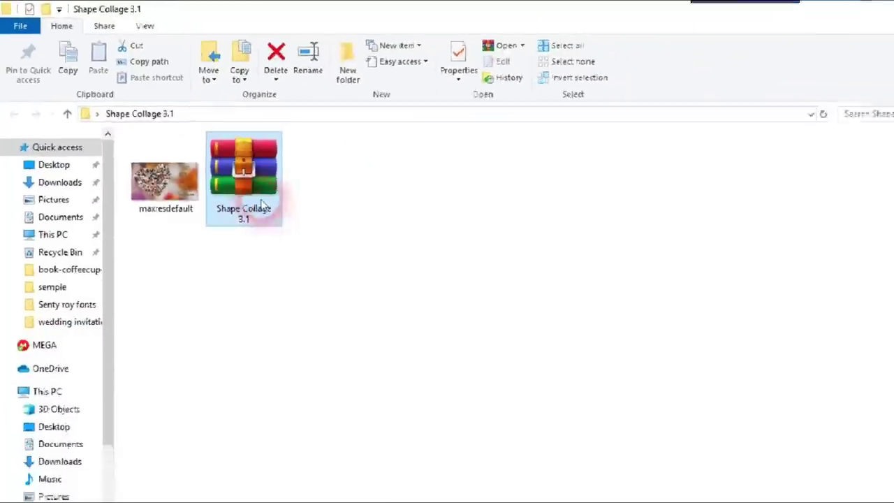
double_click(220, 175)
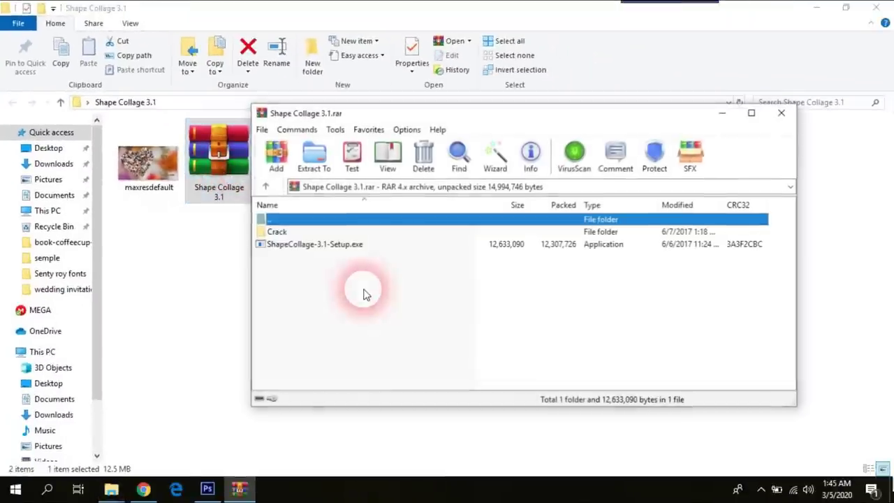
- Extract the archive into a Shape Collage 3.1 subfolder beside it using Extract To
left_click_drag(611, 117, 676, 65)
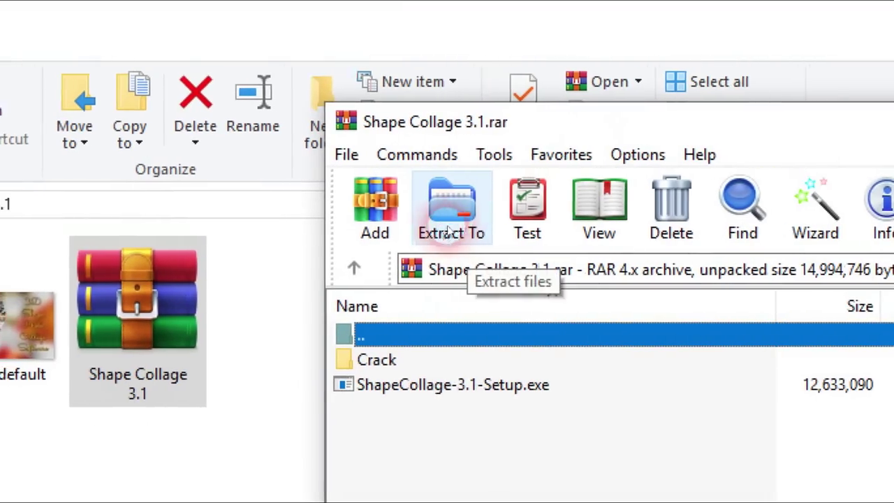
left_click(448, 232)
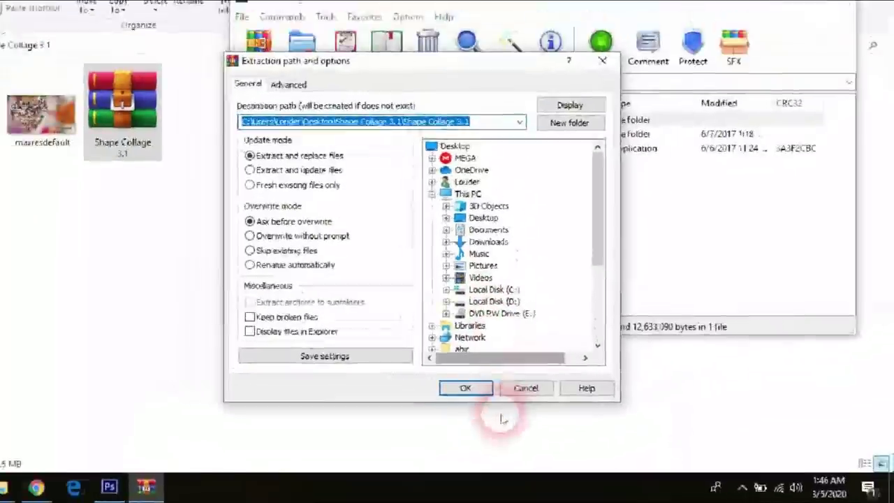
left_click(466, 388)
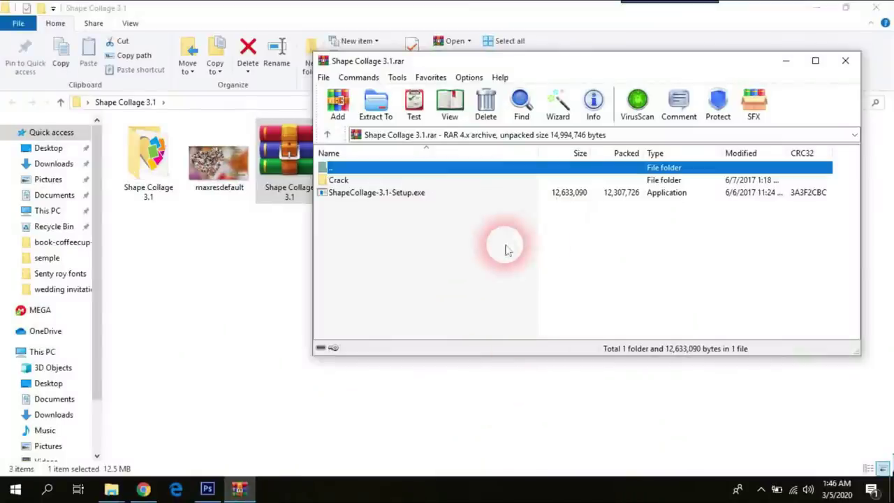
- Close WinRAR and open the extracted Shape Collage 3.1 folder
left_click(844, 65)
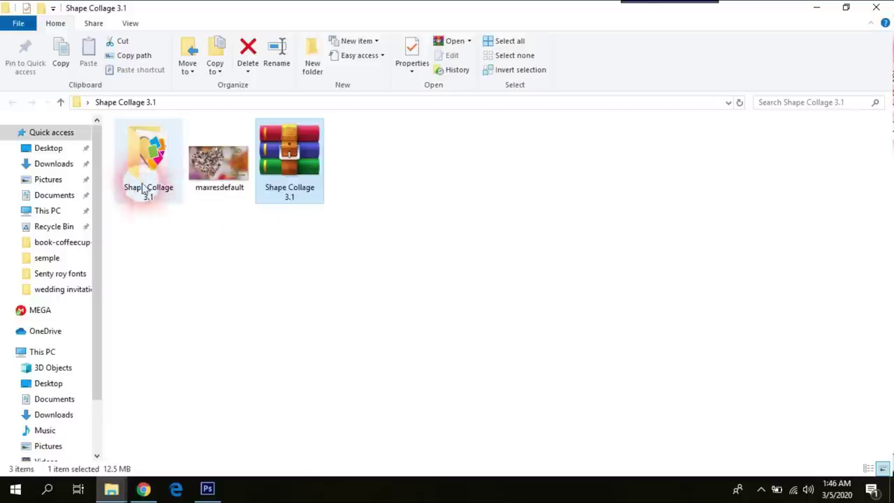
left_click_drag(143, 189, 143, 241)
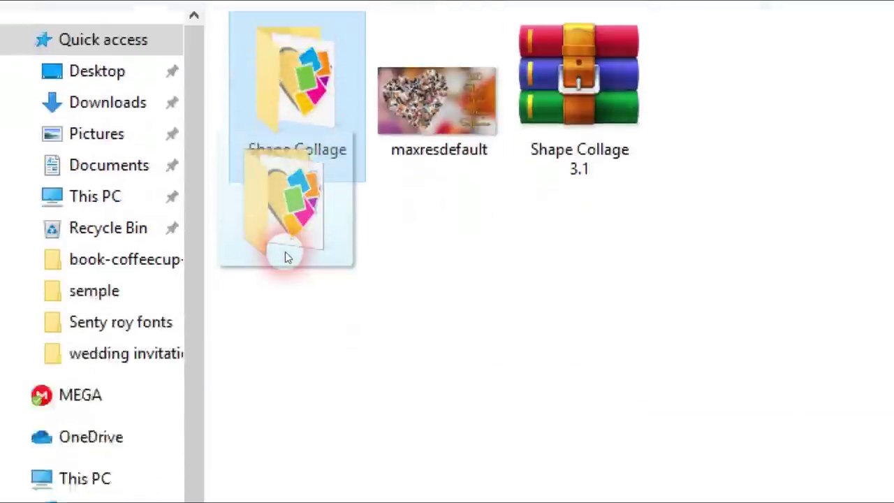
left_click_drag(288, 257, 293, 140)
double_click(298, 148)
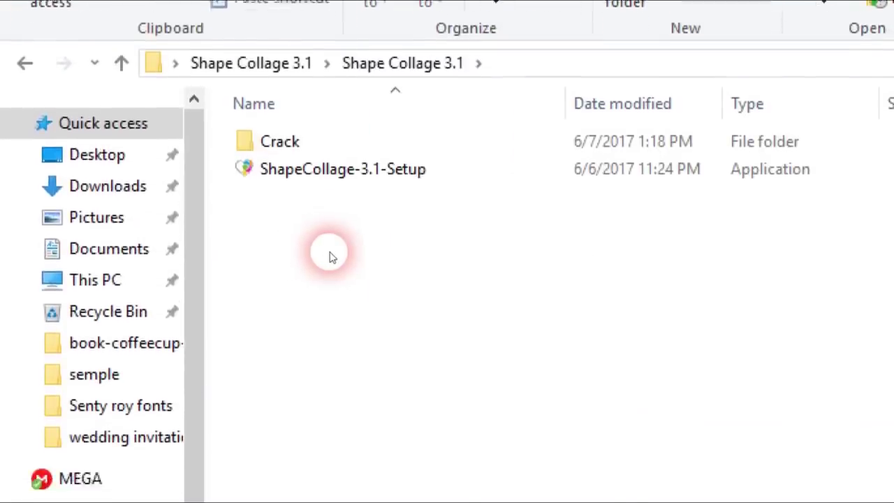
- Show the folder as Extra large icons and launch ShapeCollage-3.1-Setup
right_click(363, 257)
left_click(531, 253)
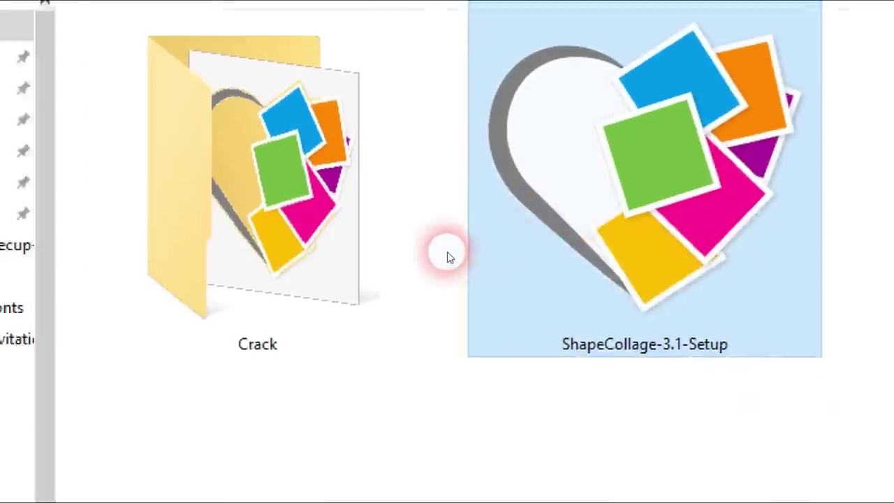
left_click(398, 257)
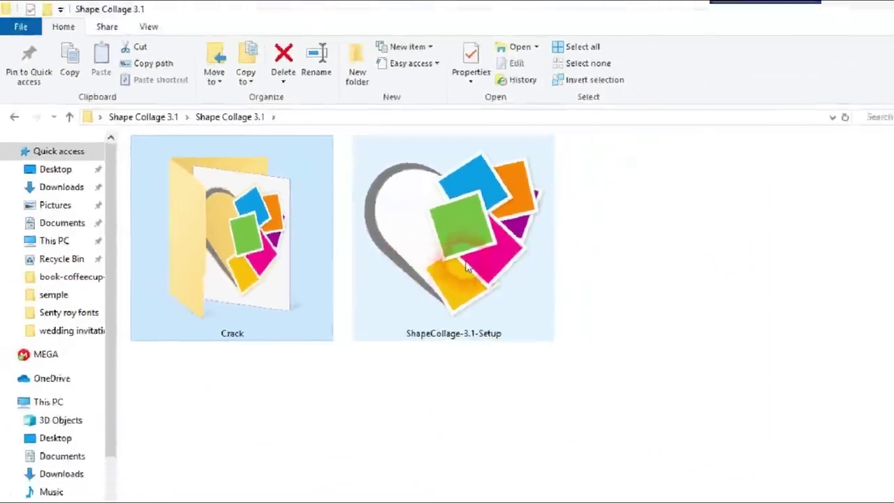
left_click_drag(447, 273, 454, 327)
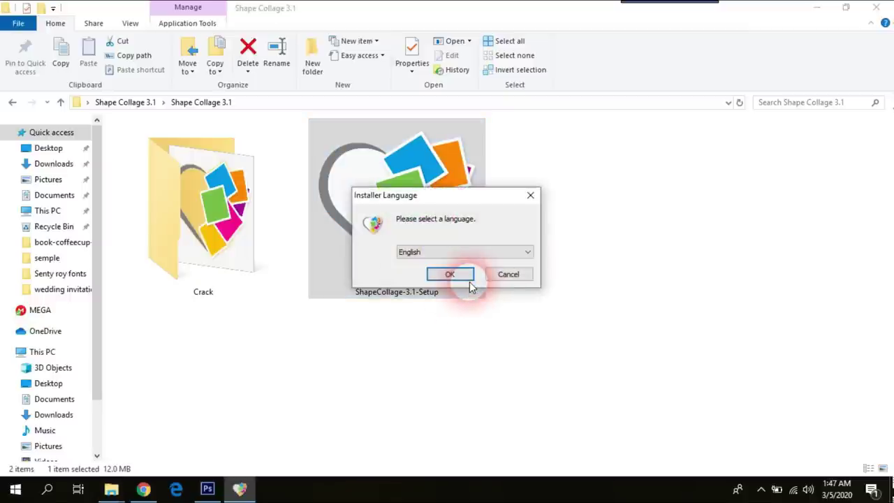
- Choose English as the installer language and start the setup wizard
left_click_drag(489, 213, 714, 211)
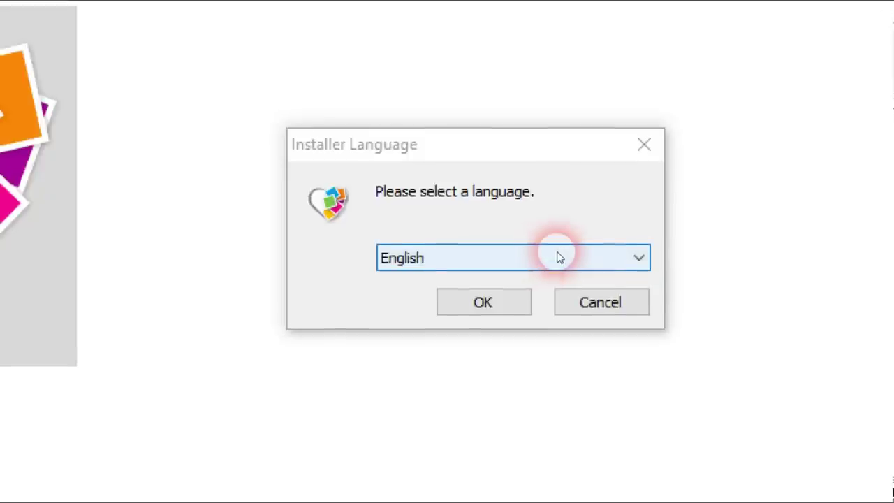
left_click(767, 244)
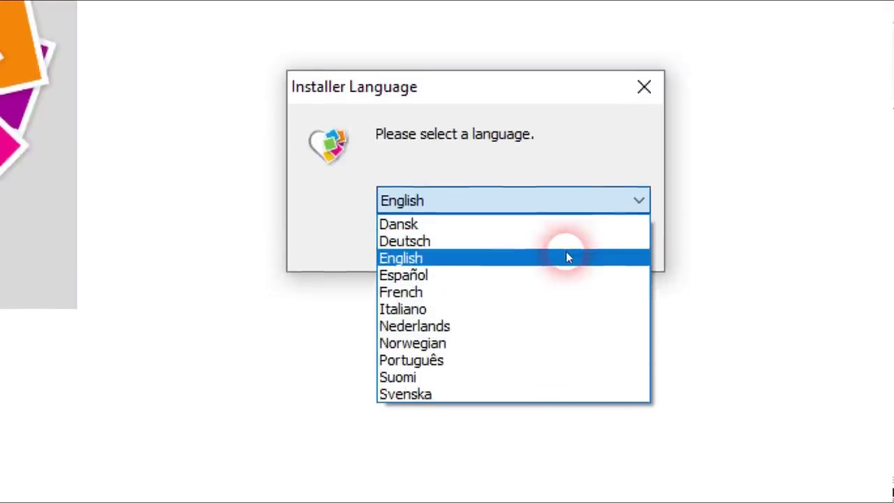
left_click(567, 258)
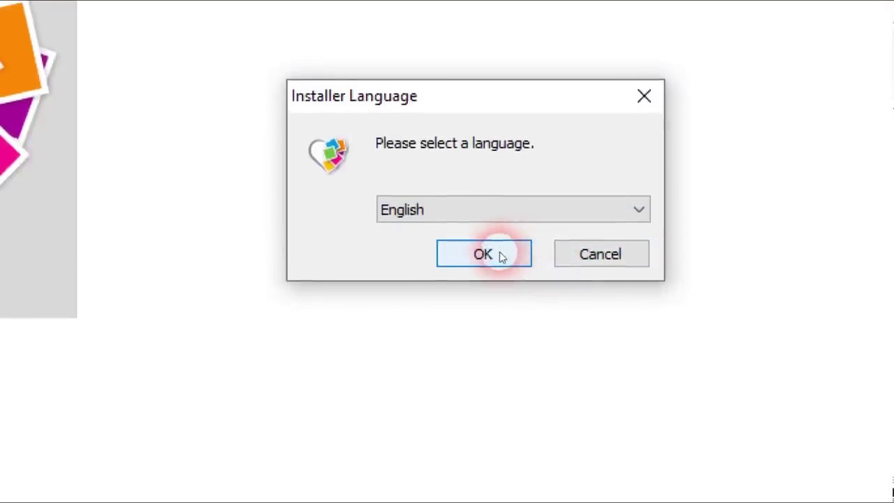
left_click(499, 256)
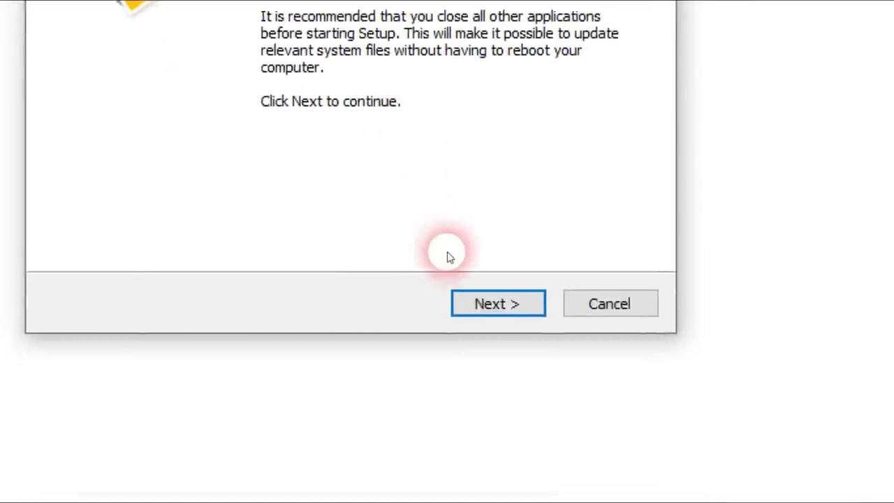
- Accept the license, install with default components, and finish without running Shape Collage 3.1
left_click(544, 458)
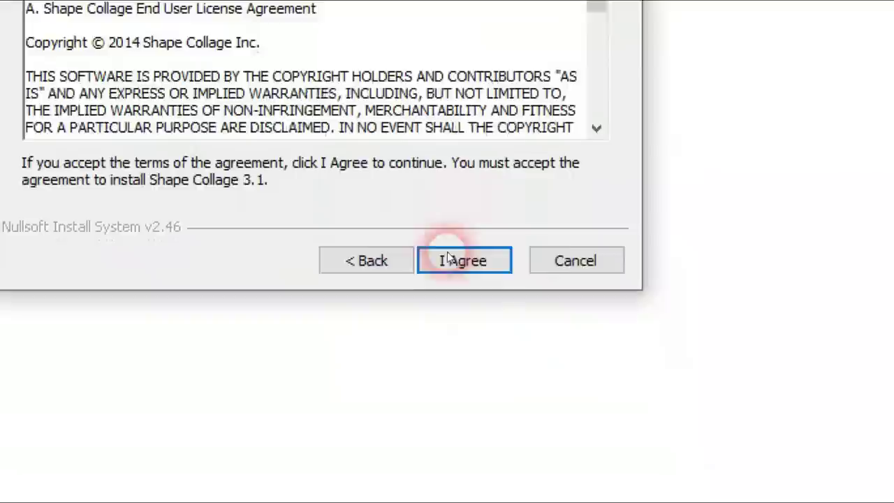
left_click(504, 342)
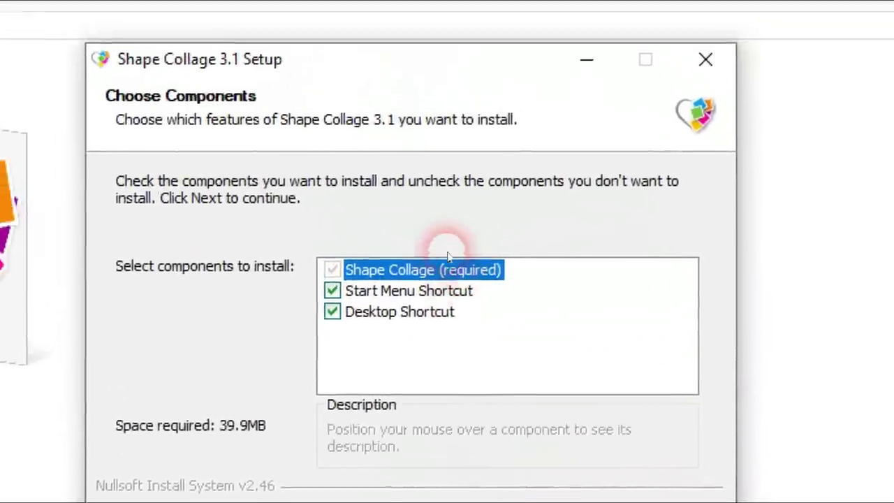
mouse_move(400, 311)
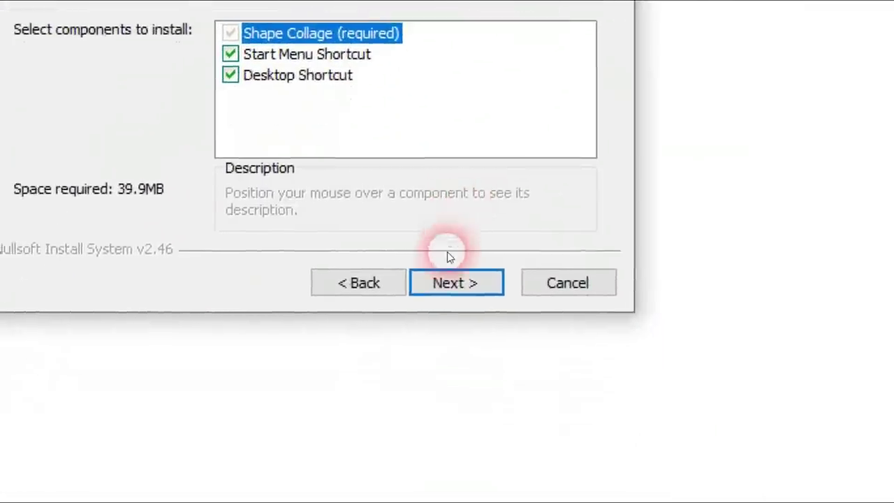
left_click(516, 452)
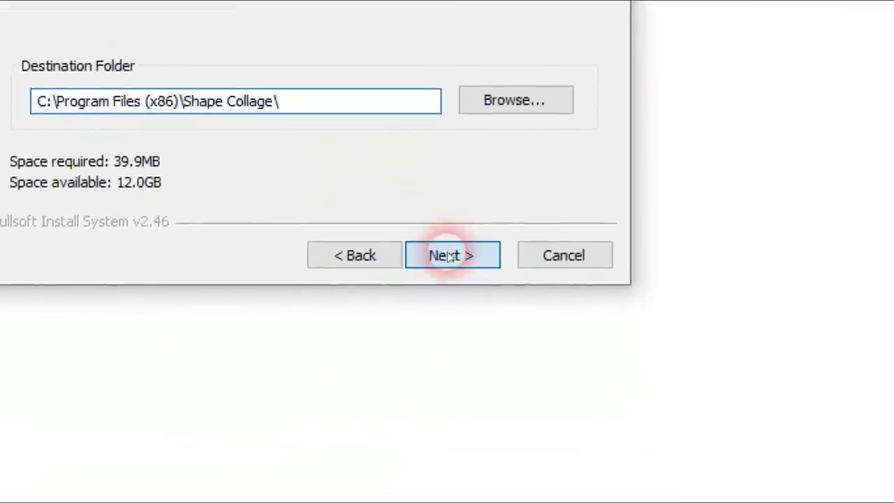
left_click(459, 334)
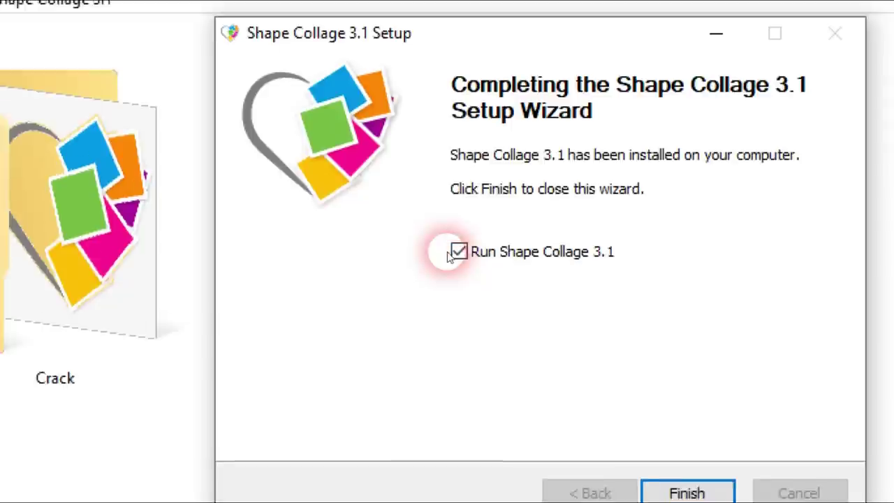
left_click(454, 251)
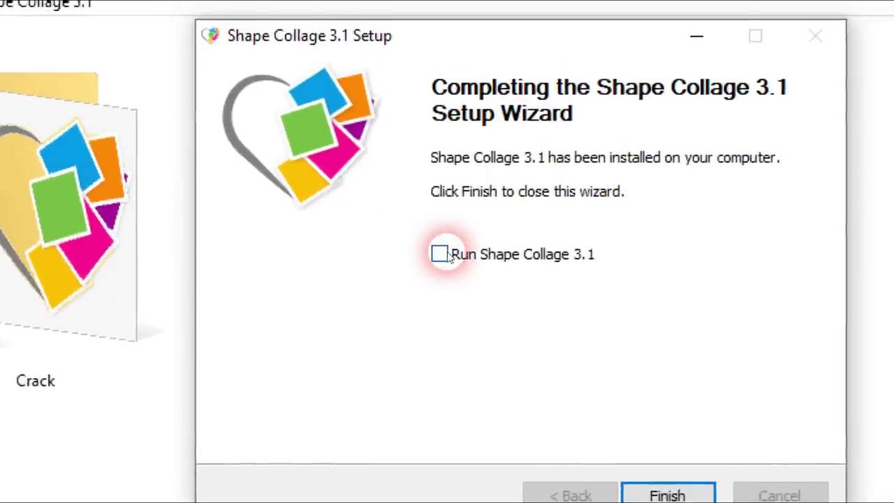
left_click(491, 345)
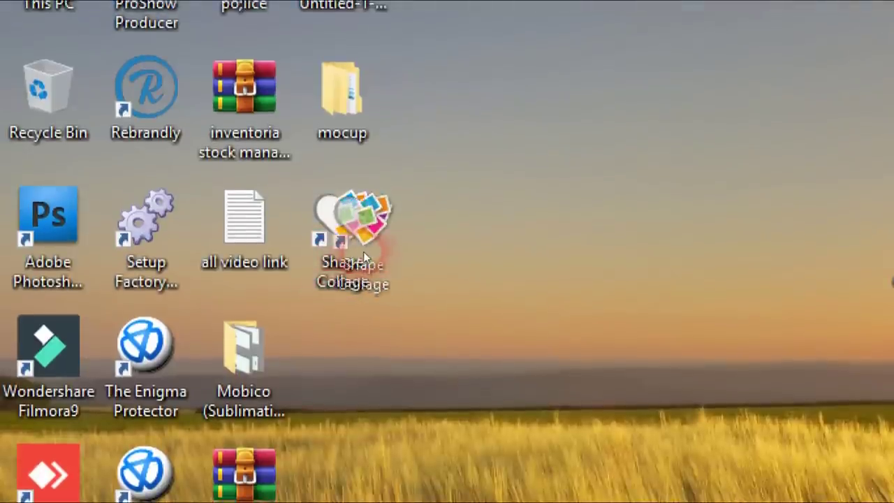
- Place the shortcut beside the folder, then open the Crack folder in Extra large icons view
left_click_drag(363, 257, 447, 257)
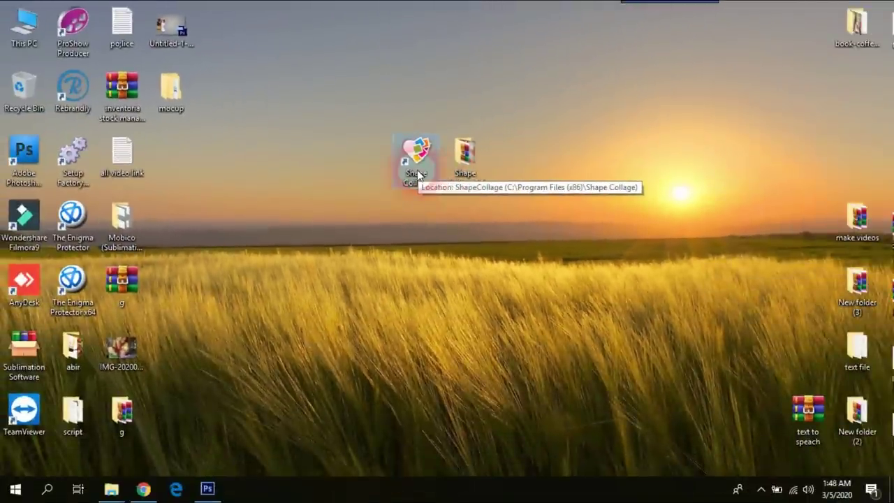
left_click(132, 482)
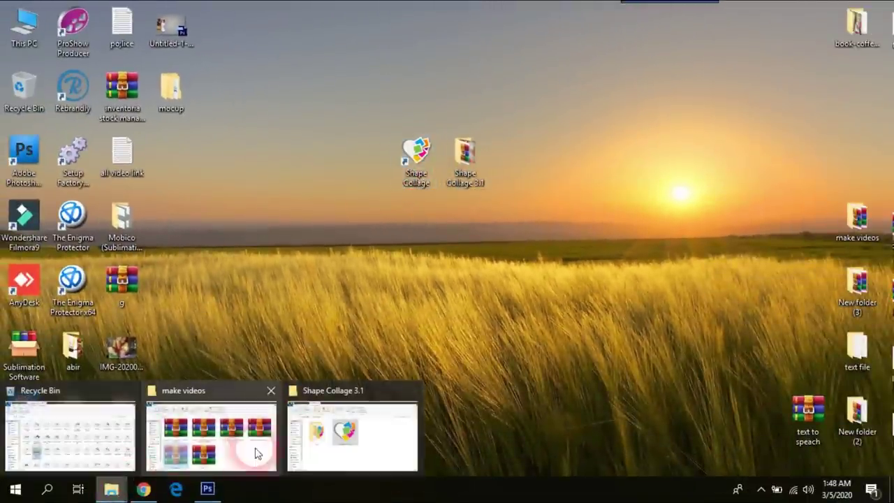
left_click(326, 439)
left_click(228, 261)
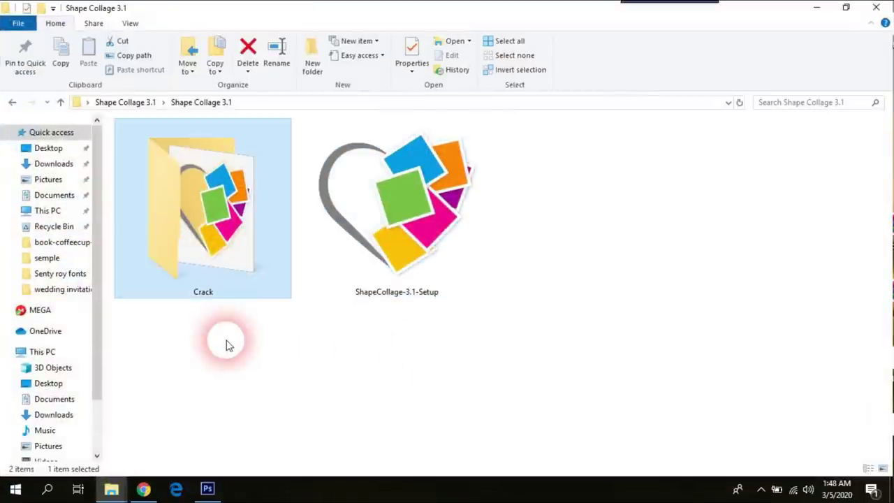
double_click(219, 211)
right_click(219, 210)
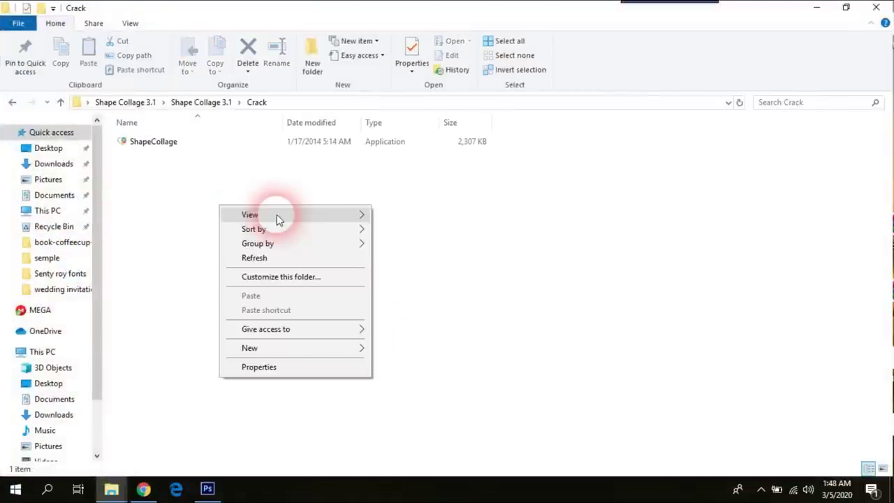
left_click(349, 220)
left_click(387, 220)
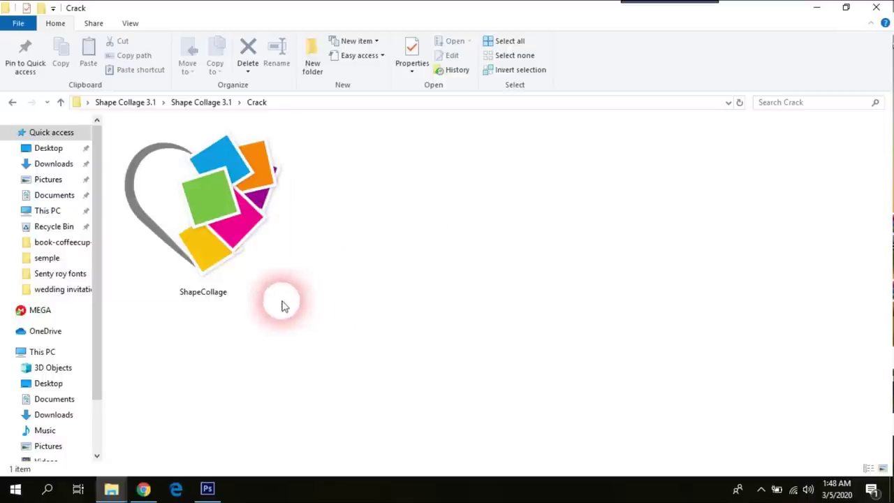
- Copy the ShapeCollage application (2,307 KB) and close the Crack folder window
left_click(236, 216)
right_click(236, 215)
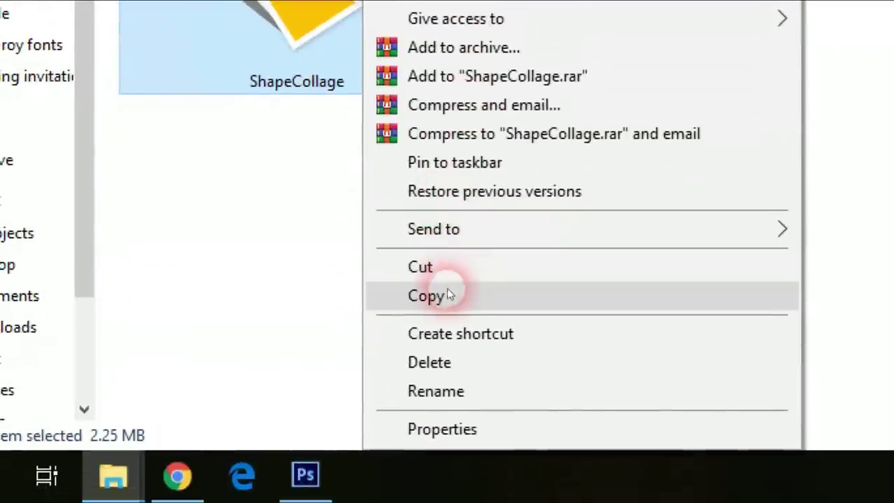
left_click(449, 292)
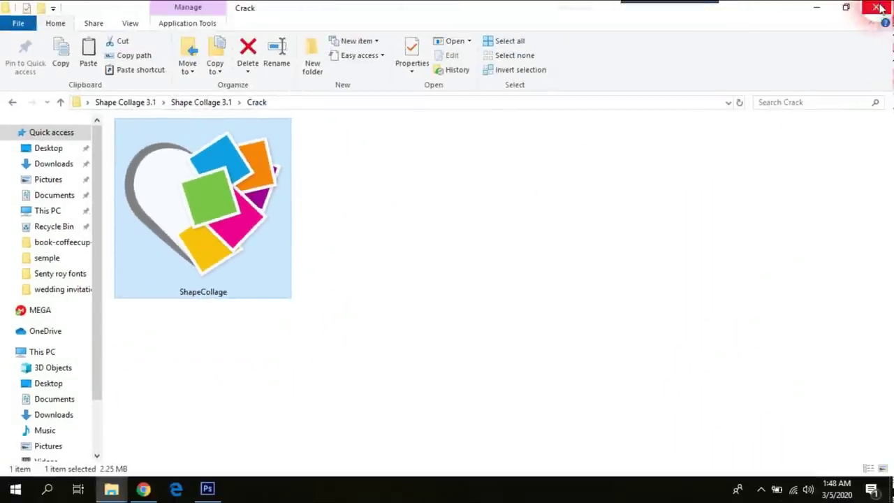
left_click(877, 9)
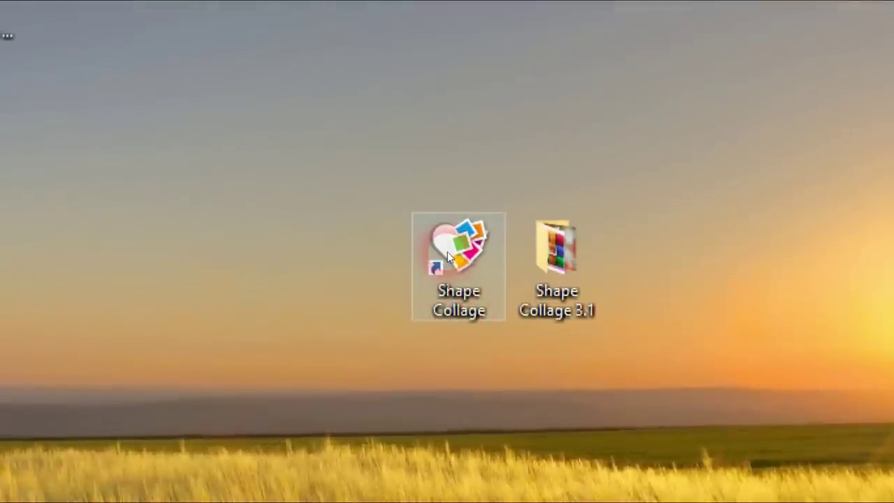
- Open the Shape Collage shortcut's file location in Program Files (x86)\Shape Collage
left_click(448, 254)
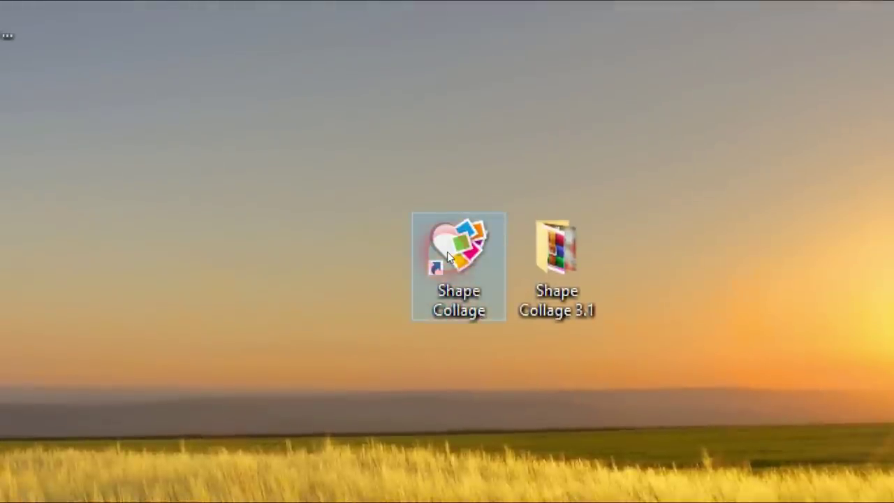
right_click(448, 255)
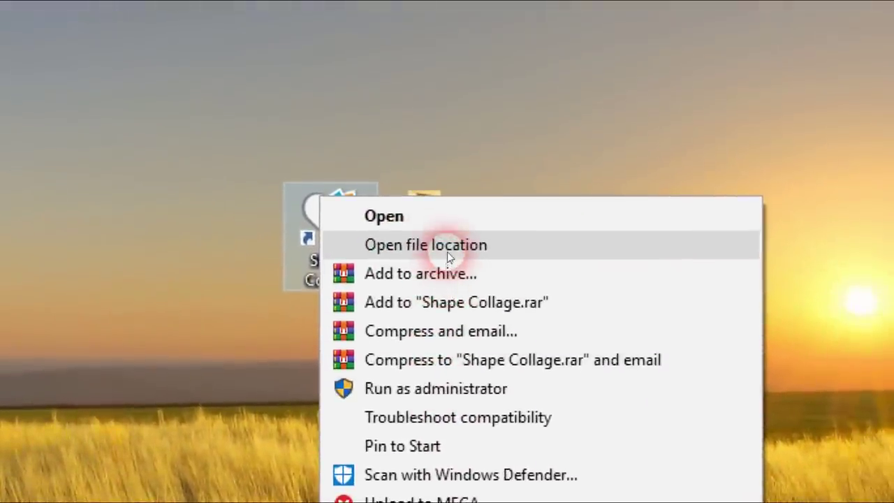
left_click(447, 128)
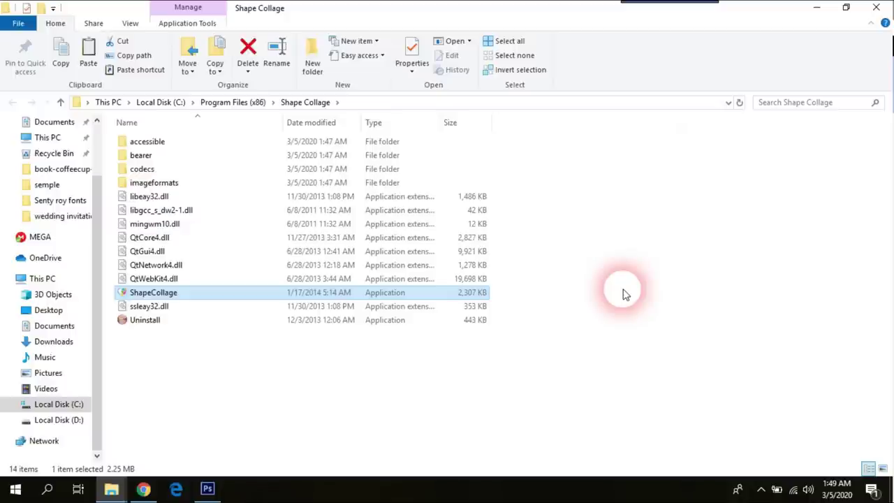
mouse_move(595, 192)
left_mouse_down()
mouse_move(778, 340)
mouse_move(790, 381)
left_mouse_up()
- Paste the copied ShapeCollage.exe, replacing the original with administrator permission
right_click(449, 257)
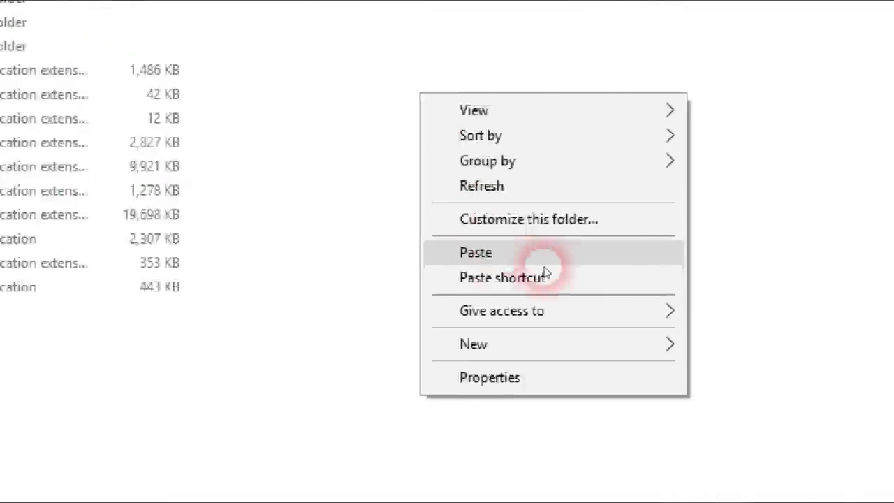
left_click(472, 257)
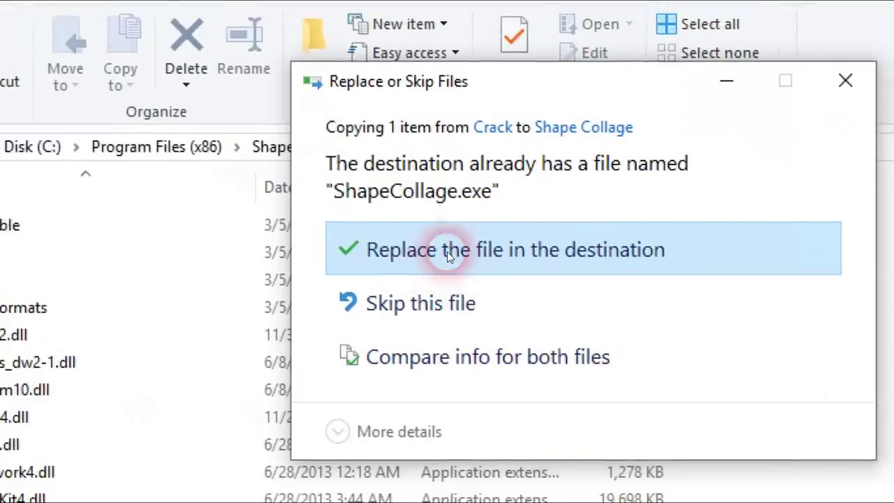
left_click(449, 257)
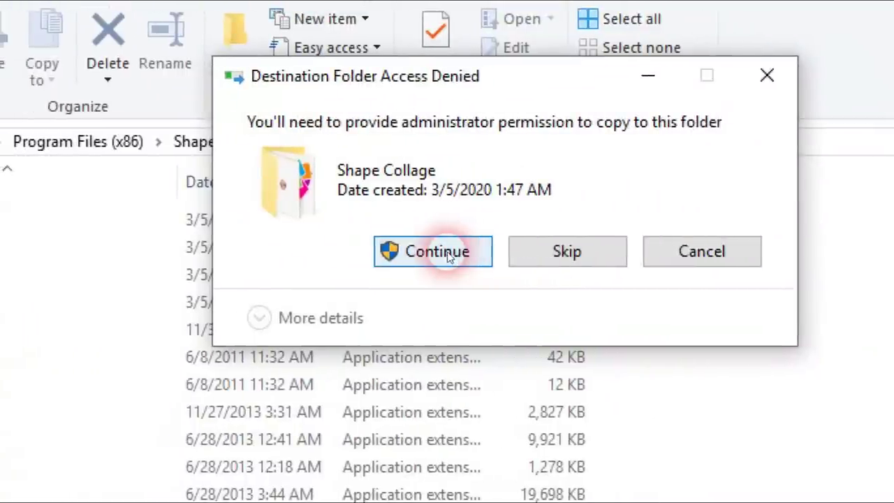
left_click(448, 256)
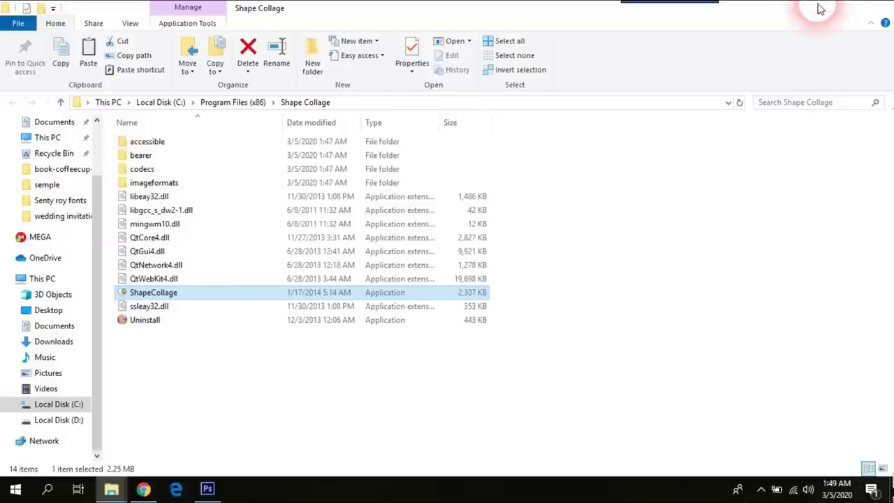
left_click(820, 10)
- Launch Shape Collage and add all 288 photos from D:\demo photos\demo
left_click(433, 179)
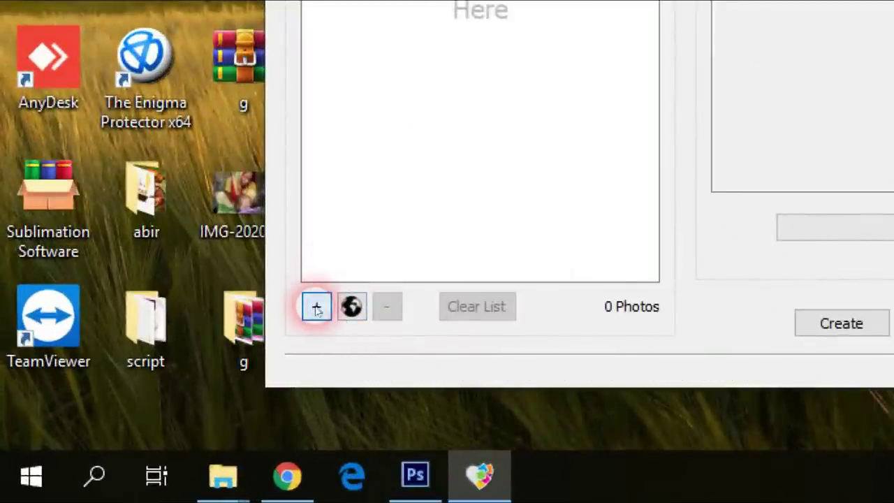
left_click(317, 310)
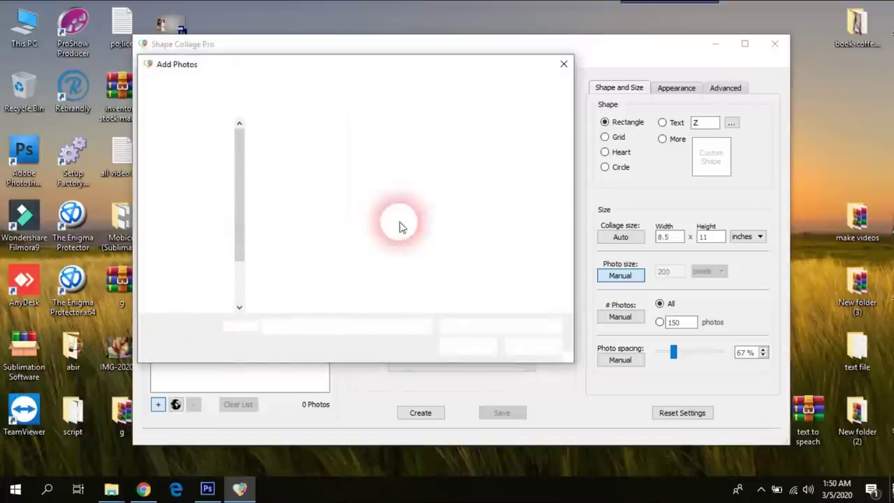
left_click_drag(454, 64, 459, 82)
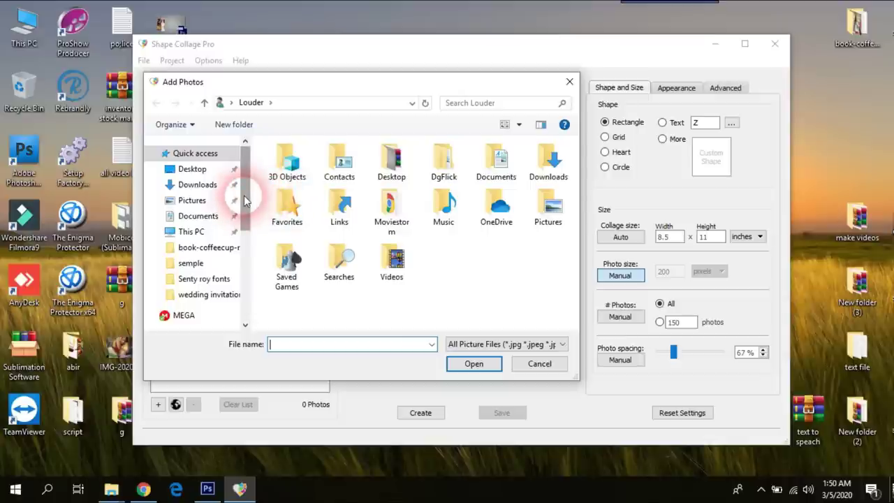
left_click_drag(244, 194, 240, 283)
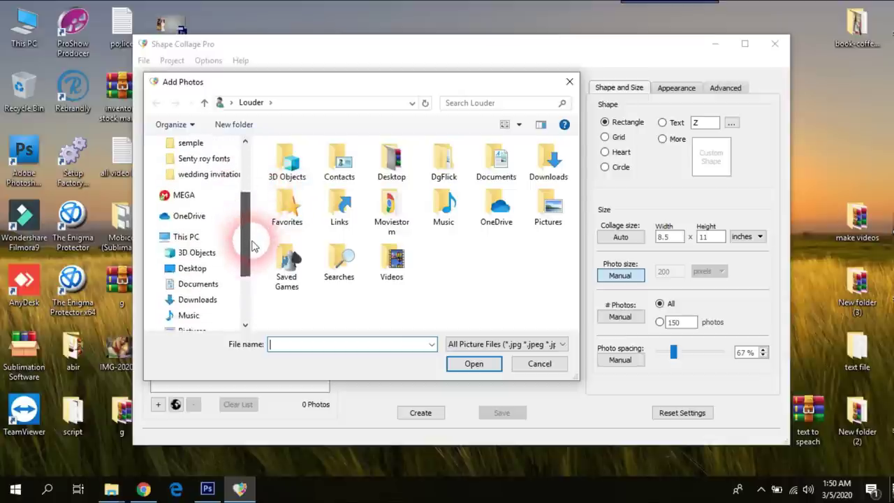
left_click(199, 310)
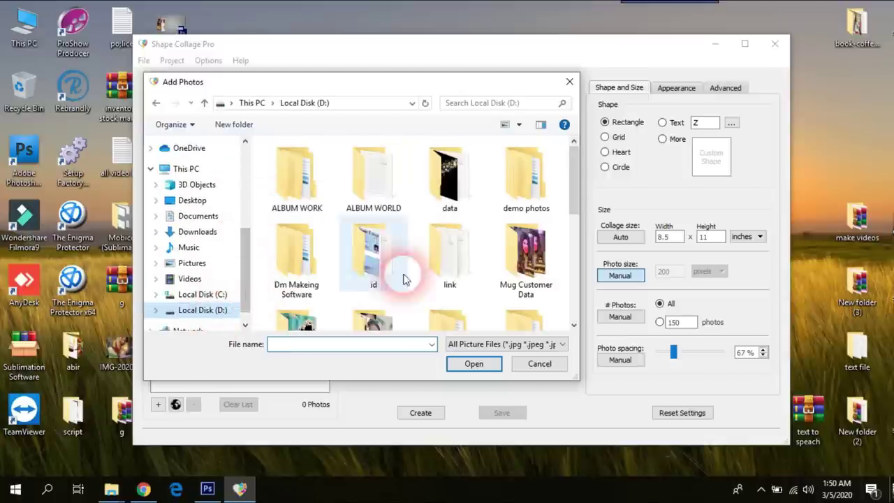
double_click(513, 187)
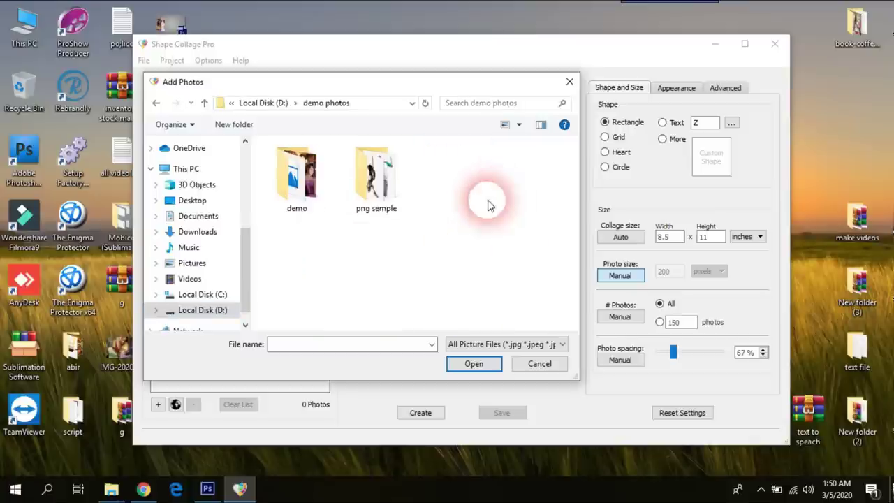
double_click(313, 182)
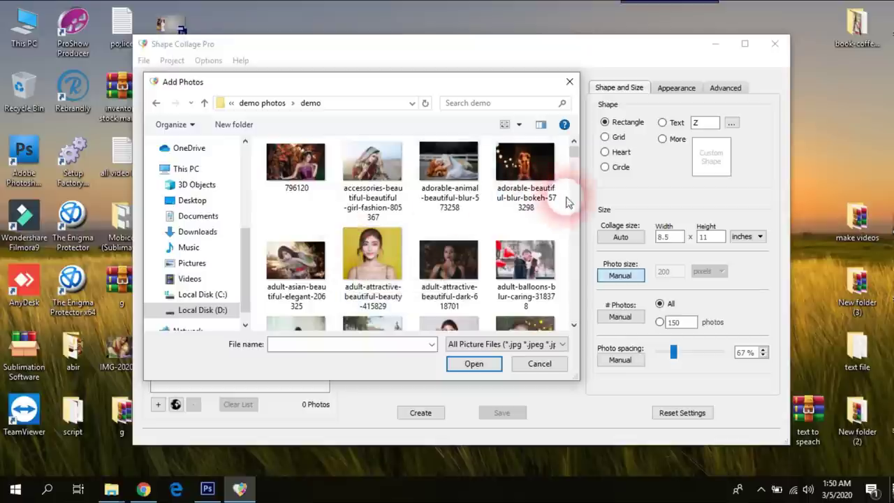
left_click(544, 169)
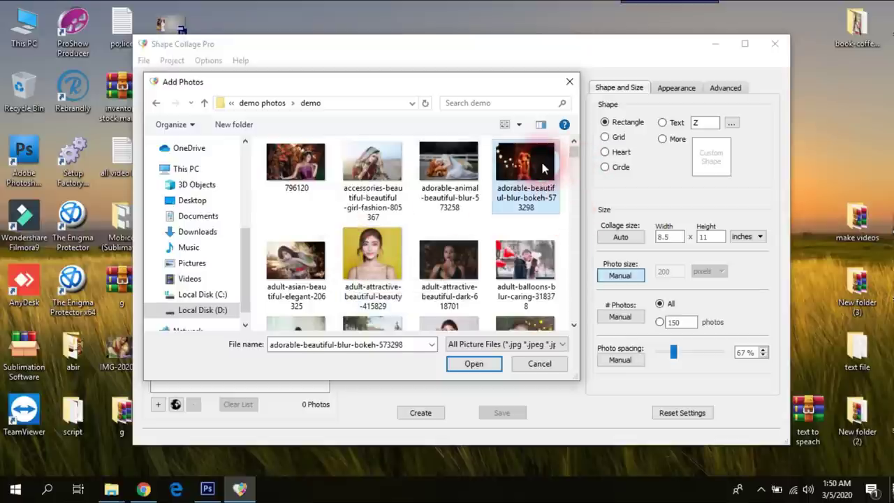
key("ctrl+a")
left_click(473, 363)
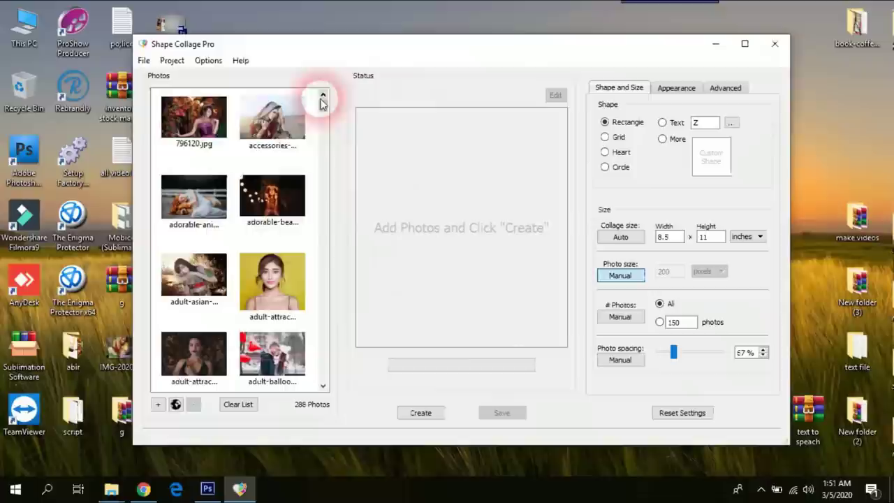
- Dismiss the photo list's context menu and set the shape to Text with letter B
left_click_drag(320, 99, 322, 365)
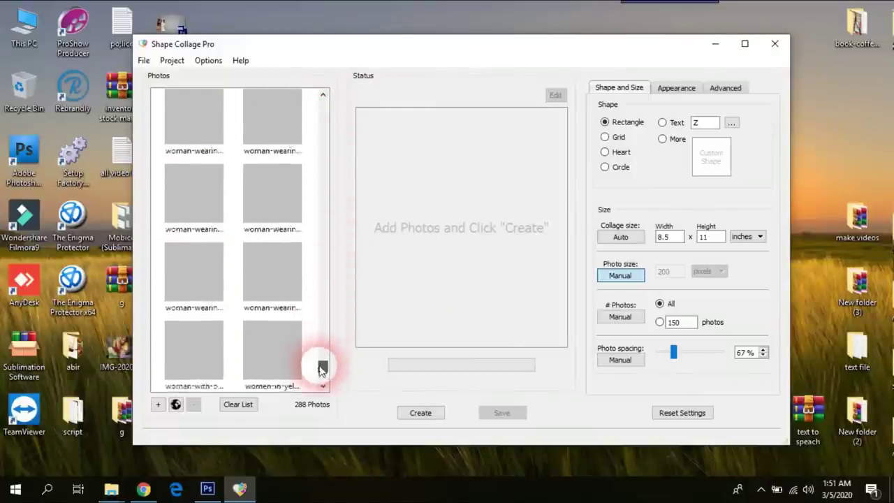
right_click(260, 244)
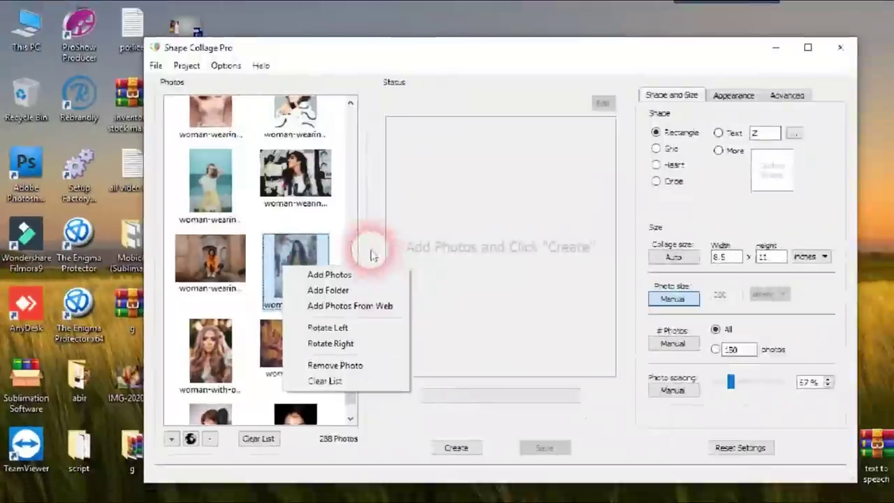
left_click(316, 220)
left_click(263, 289)
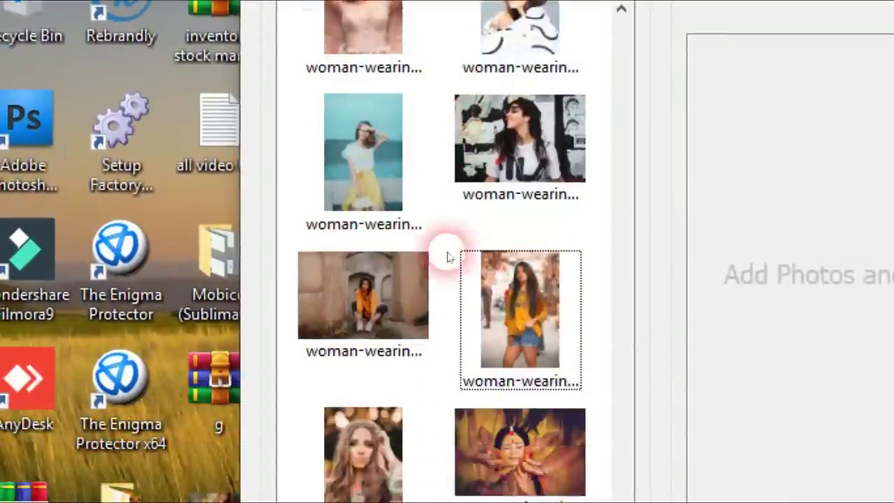
scroll(449, 257, "up", 2)
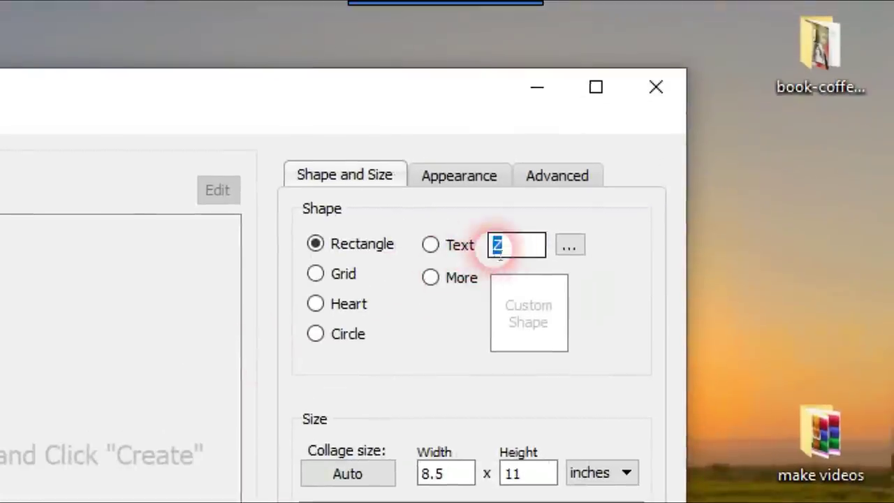
left_click(508, 245)
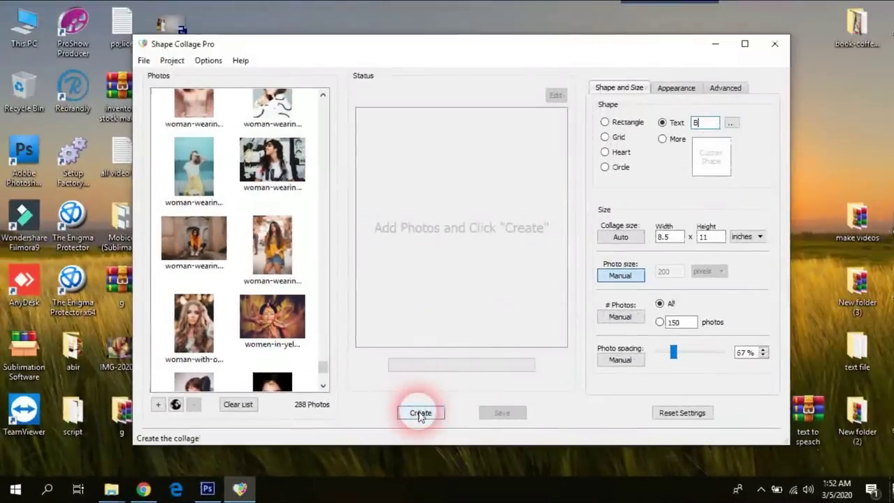
- Build the B-shaped collage, then change the text to 1 and rebuild it
left_click(421, 413)
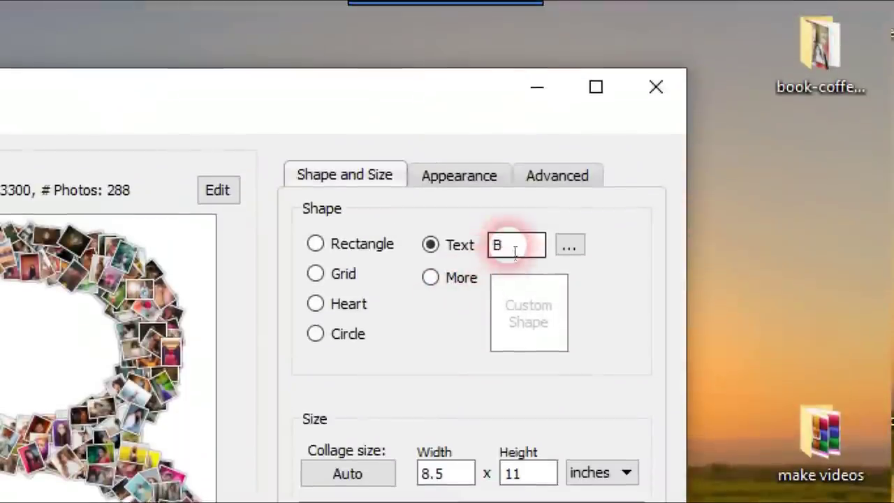
left_click_drag(515, 251, 491, 249)
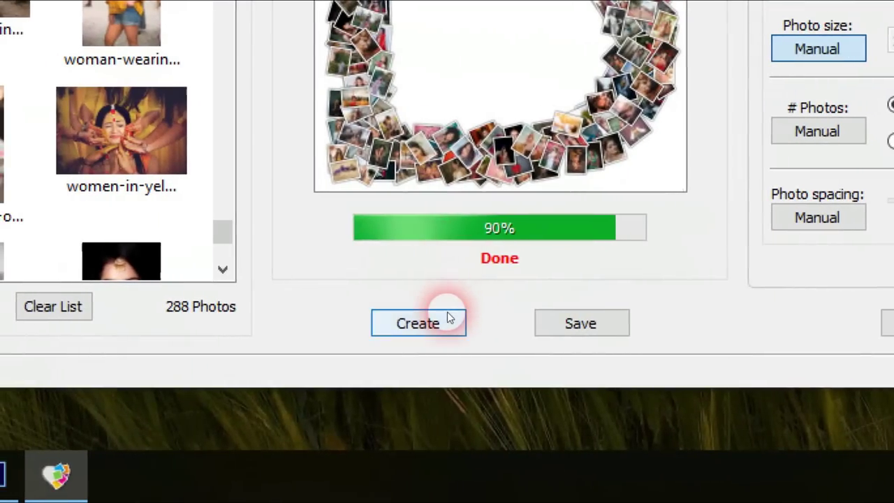
left_click(448, 319)
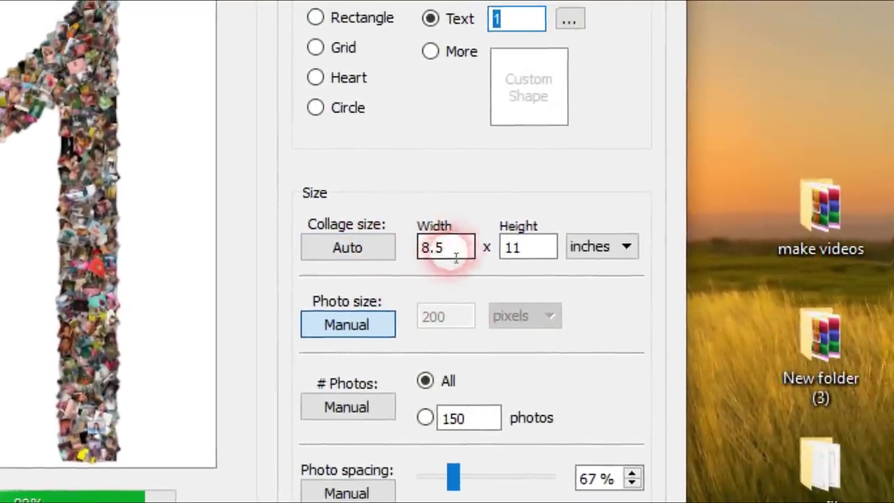
- Switch collage size to Manual and set photo size to Auto
double_click(524, 248)
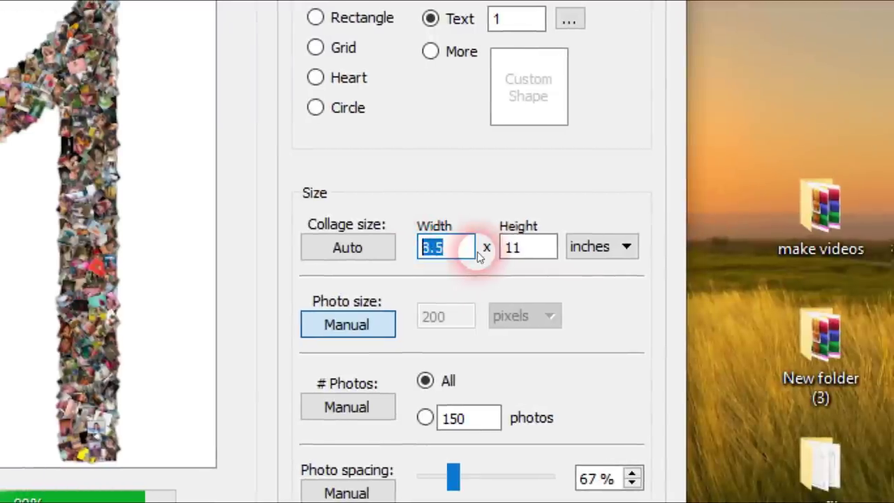
left_click(473, 252)
type("18")
double_click(504, 248)
type("12")
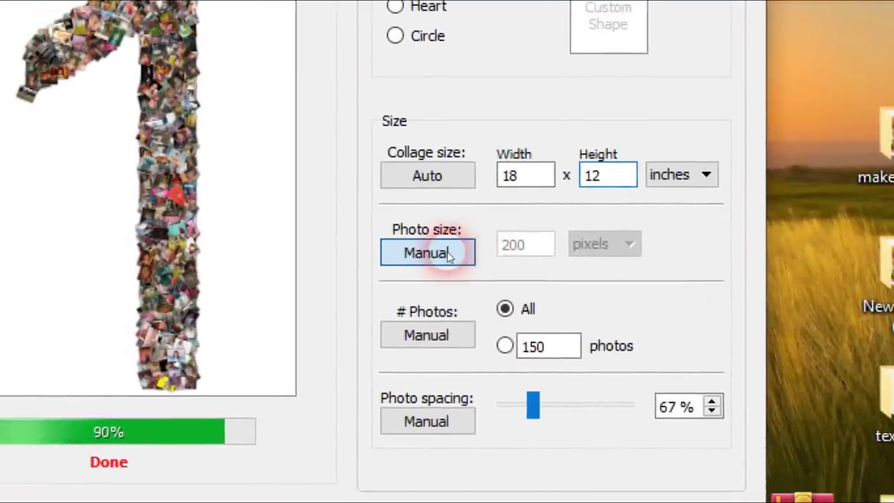
left_click(449, 256)
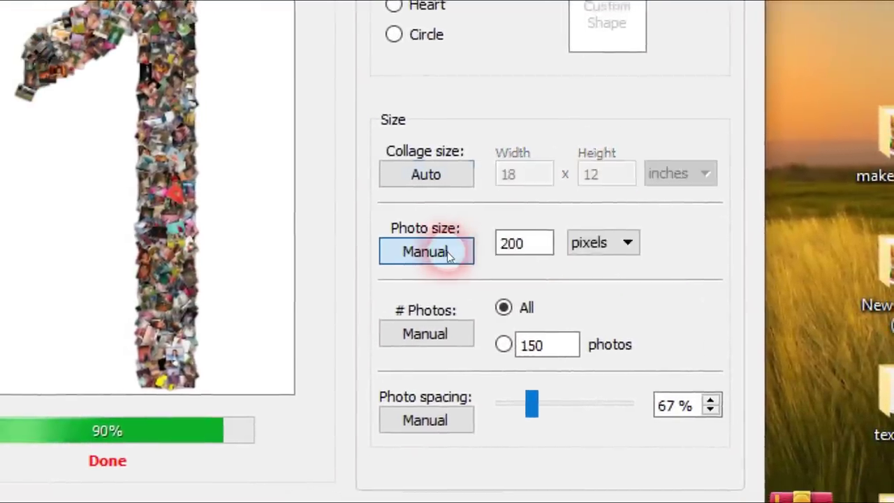
left_click(474, 256)
left_click(528, 255)
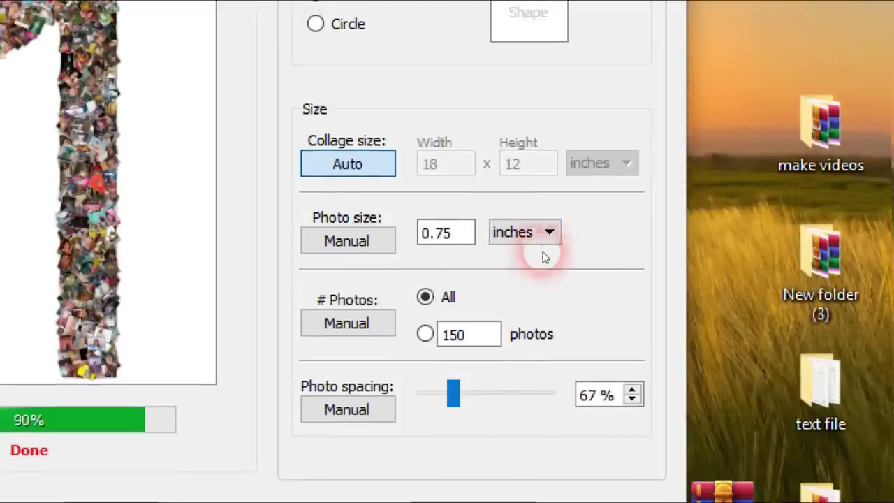
double_click(441, 232)
type("0")
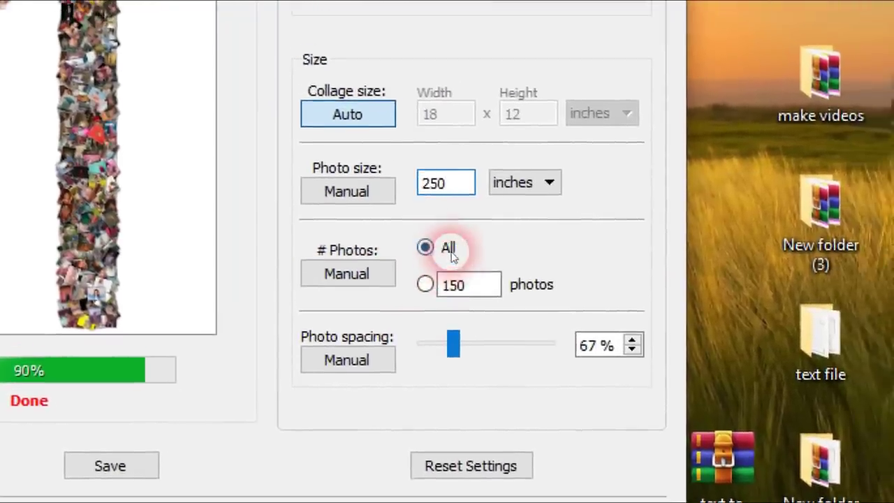
- Limit the collage to 100 photos and set the width to 12 inches
left_click(485, 296)
left_click_drag(479, 257, 440, 252)
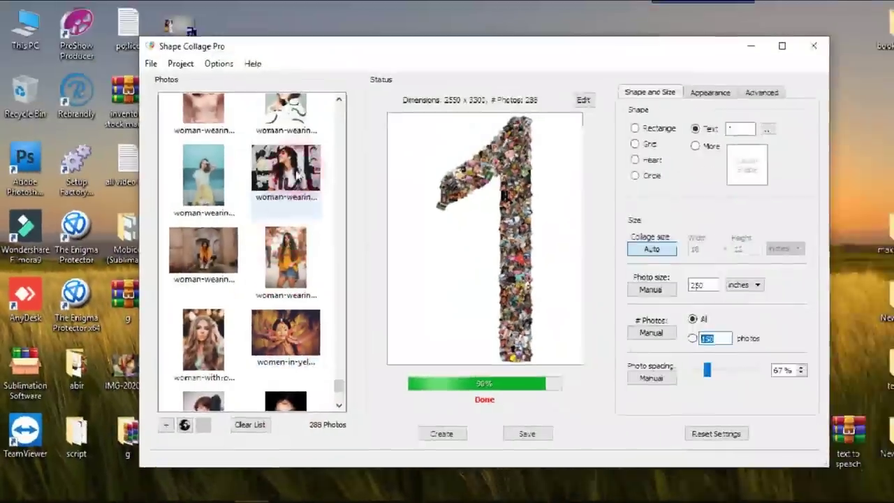
left_click(284, 300)
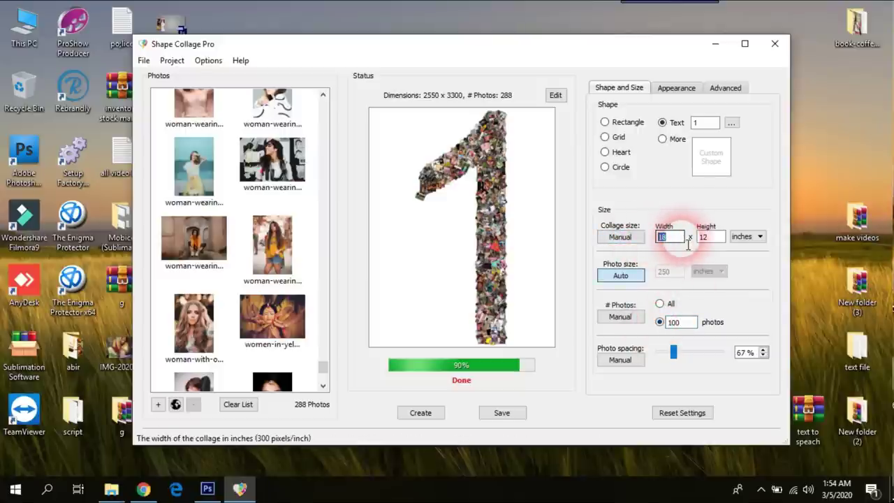
type("12")
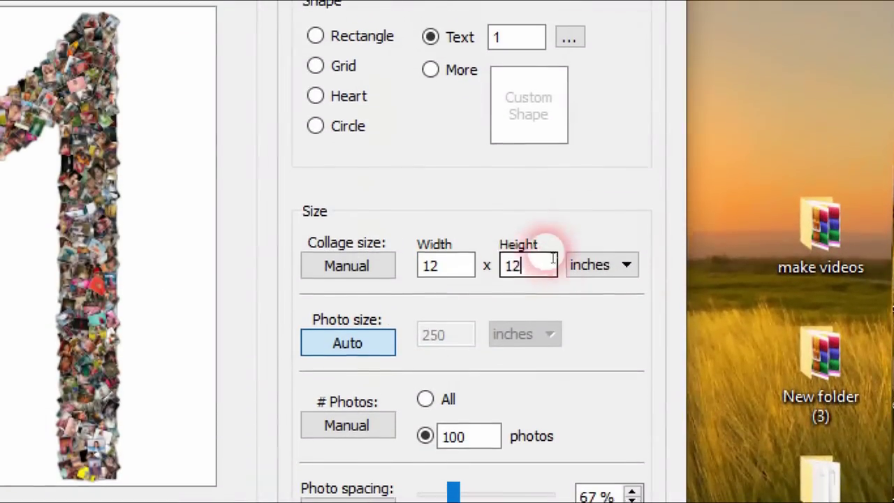
double_click(684, 249)
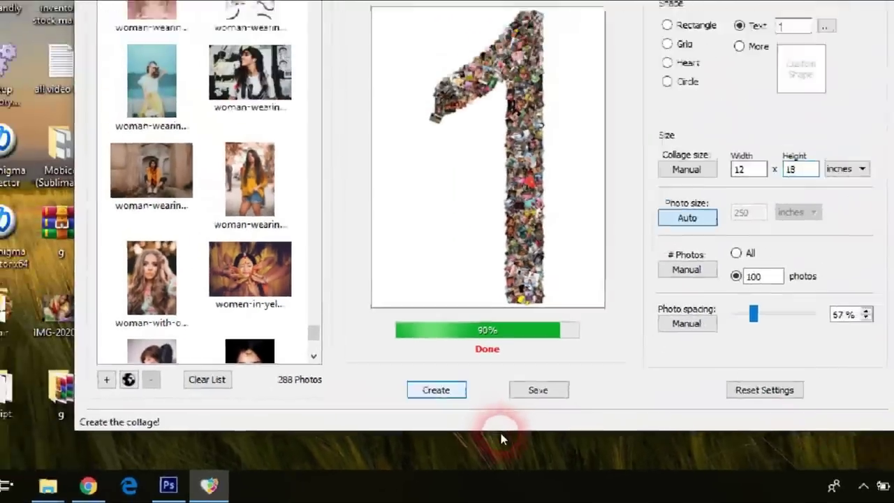
left_click(801, 169)
type("18")
- Rebuild the 1-shaped collage at 3600 × 5400 with 100 photos, then select Rectangle
left_click(440, 416)
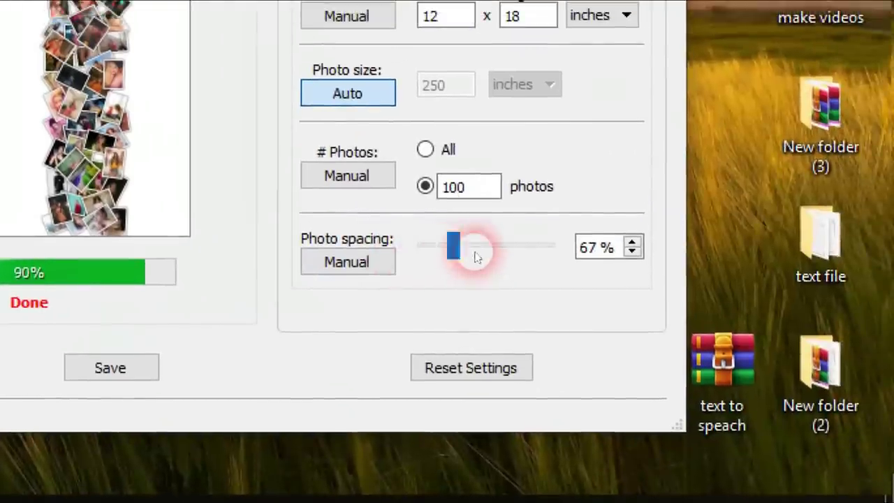
left_click(606, 251)
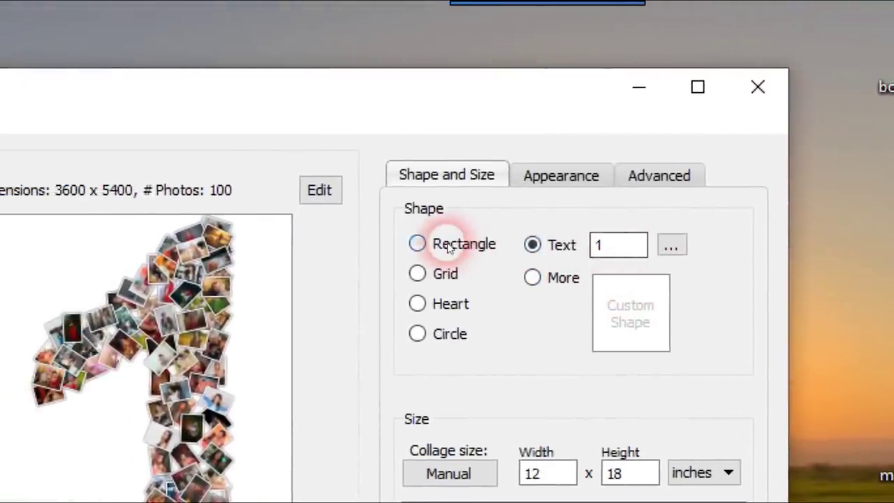
left_click(347, 250)
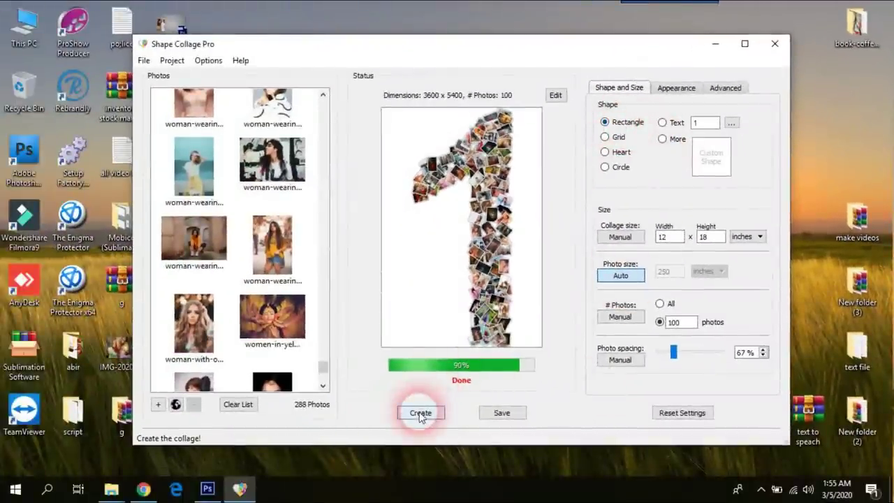
- Build rectangle collages with 100, then 10, then 50 photos, and select the Grid shape
left_click(420, 413)
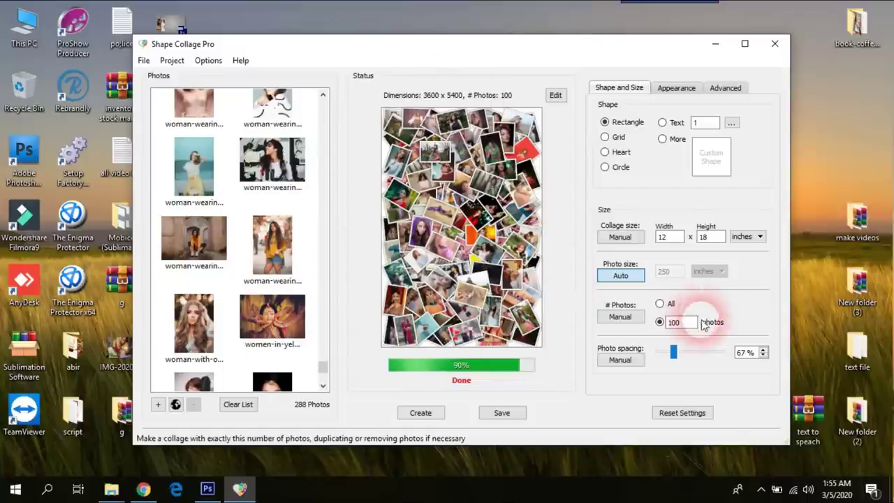
double_click(688, 323)
type("10")
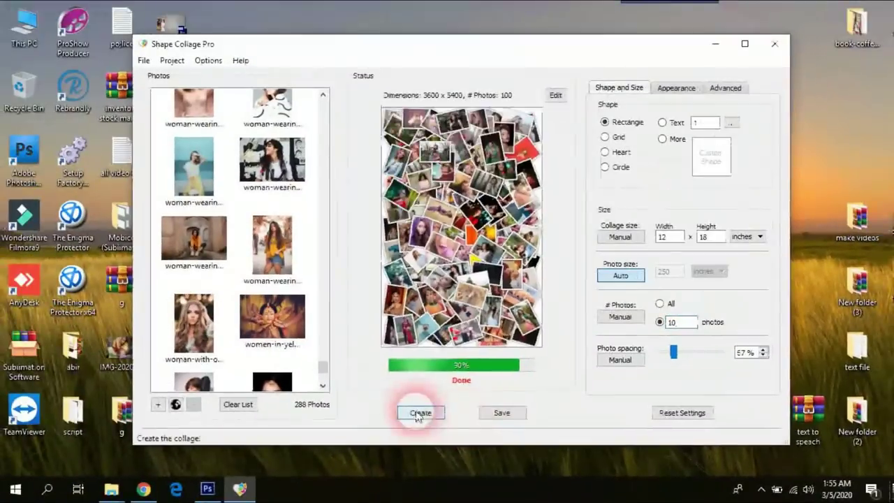
left_click(420, 412)
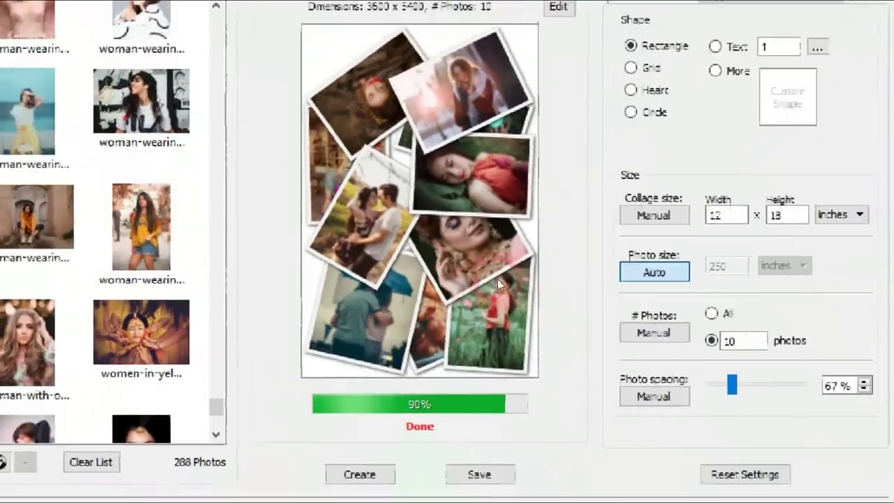
double_click(670, 322)
type("50")
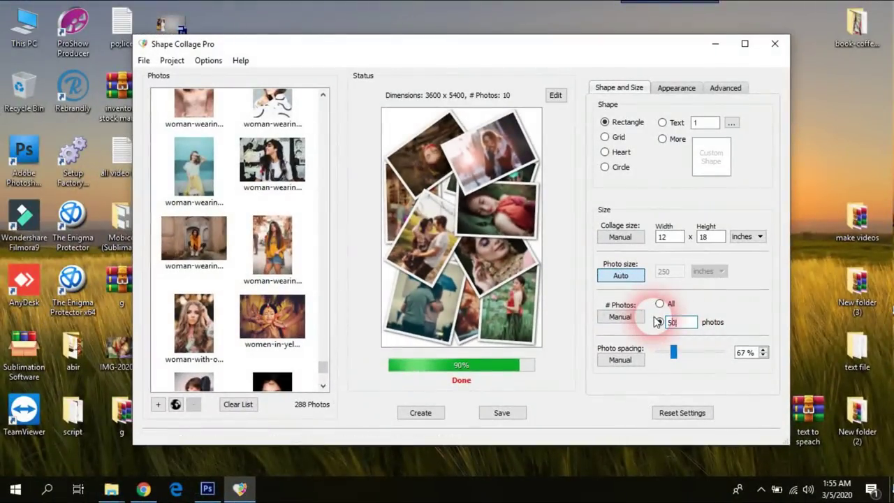
left_click(462, 412)
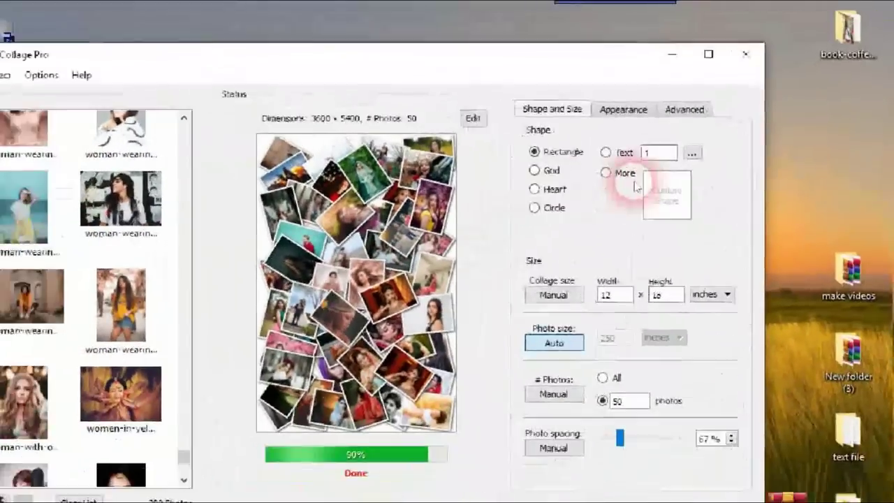
left_click(621, 139)
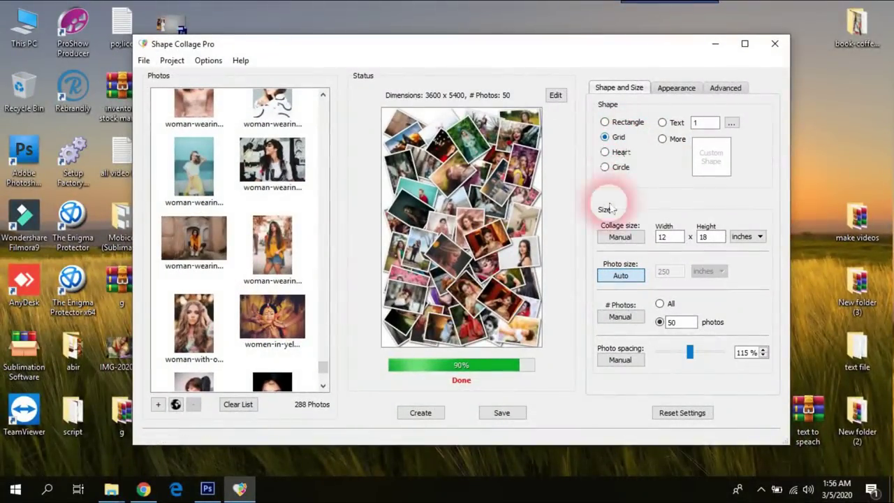
- Build the grid collage, then regenerate it with 15 photos and 105% photo spacing
left_click(427, 413)
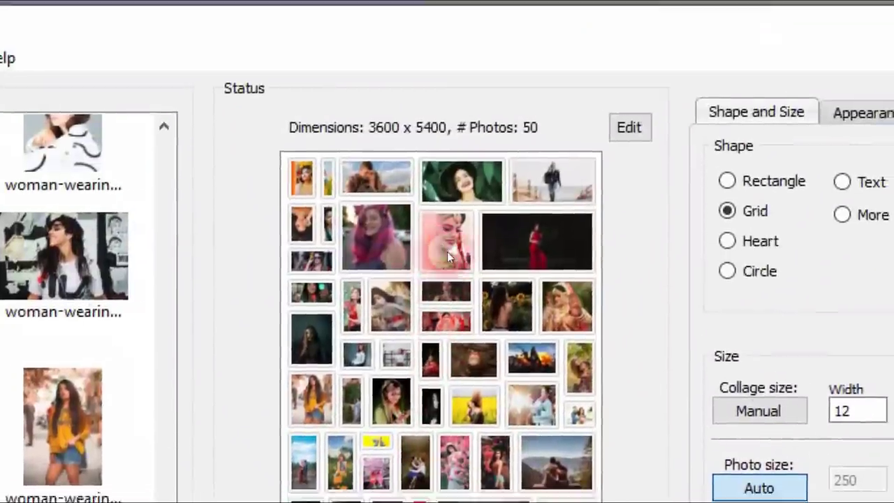
left_click(481, 258)
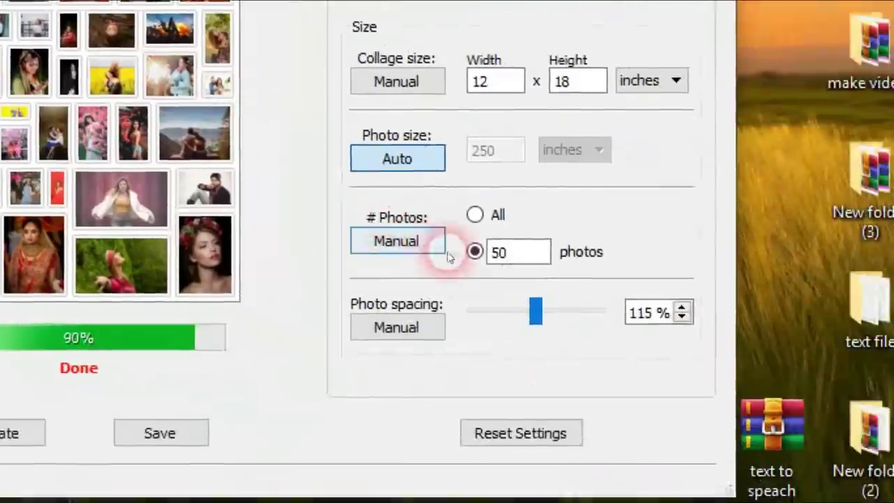
left_click_drag(481, 259, 415, 245)
type("0")
left_click(1, 442)
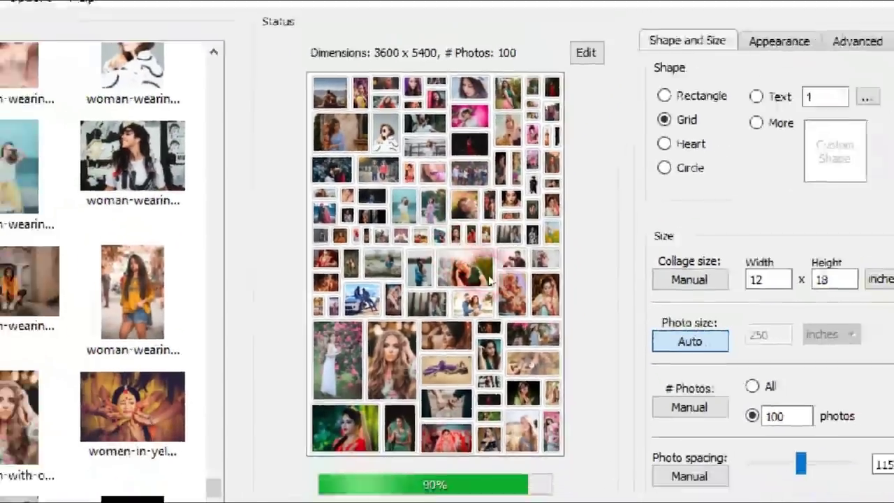
left_click(693, 323)
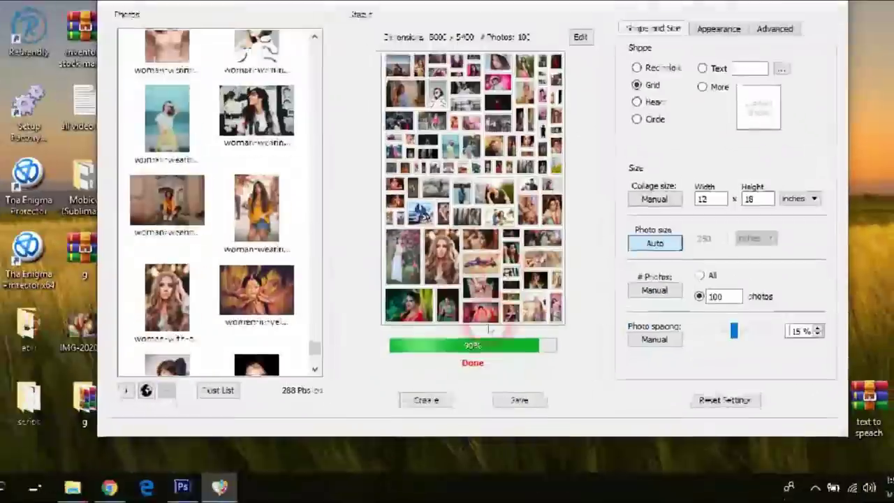
type("15")
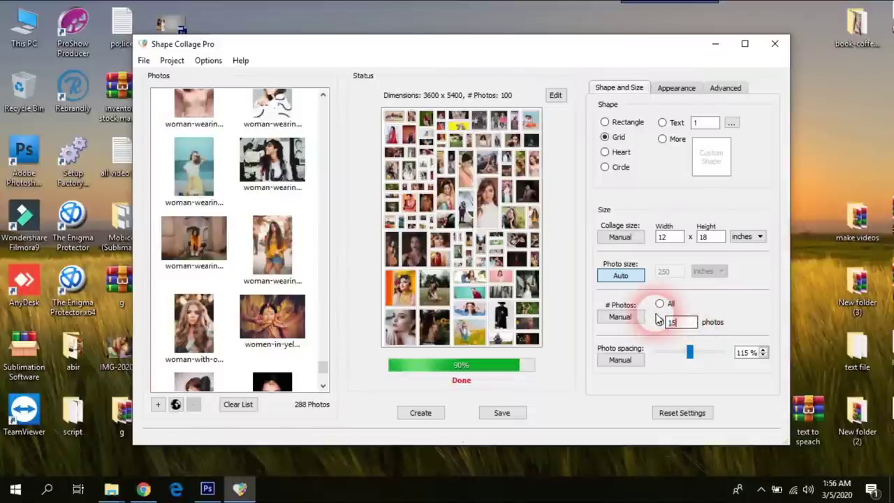
left_click(421, 413)
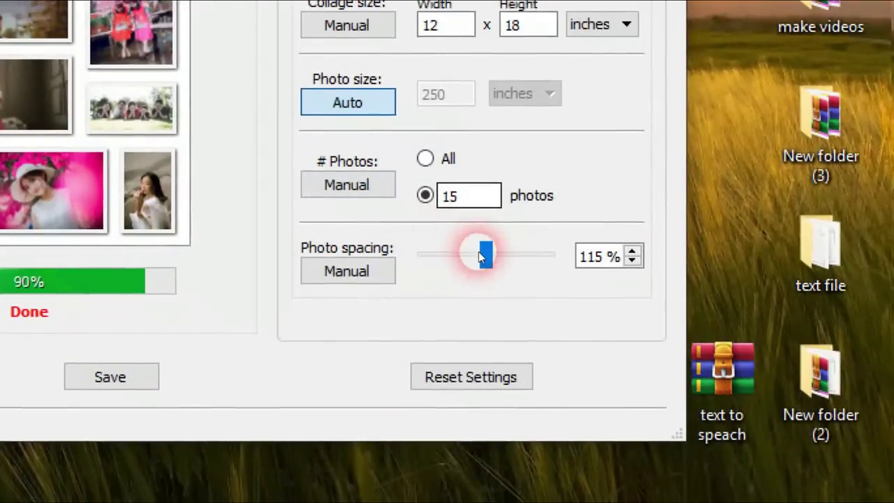
left_click_drag(478, 253, 460, 253)
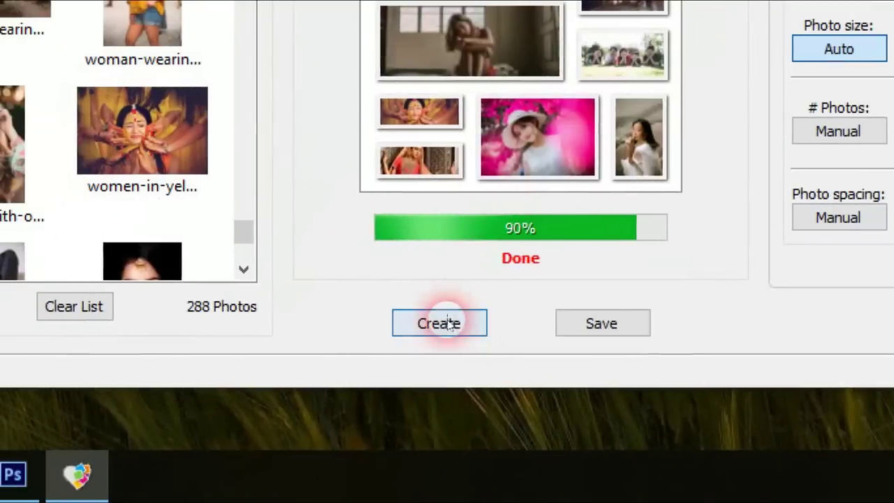
left_click(439, 323)
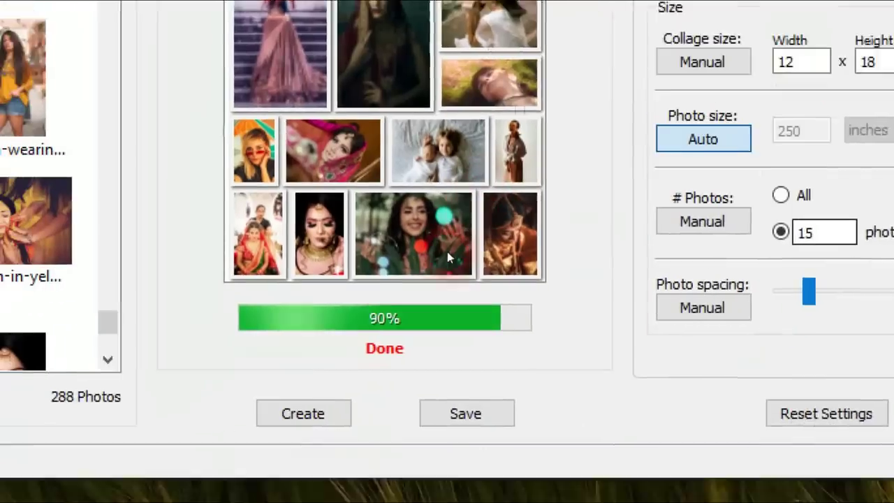
- Choose the Heart shape and regenerate it with 100 photos instead of 15
left_click(450, 328)
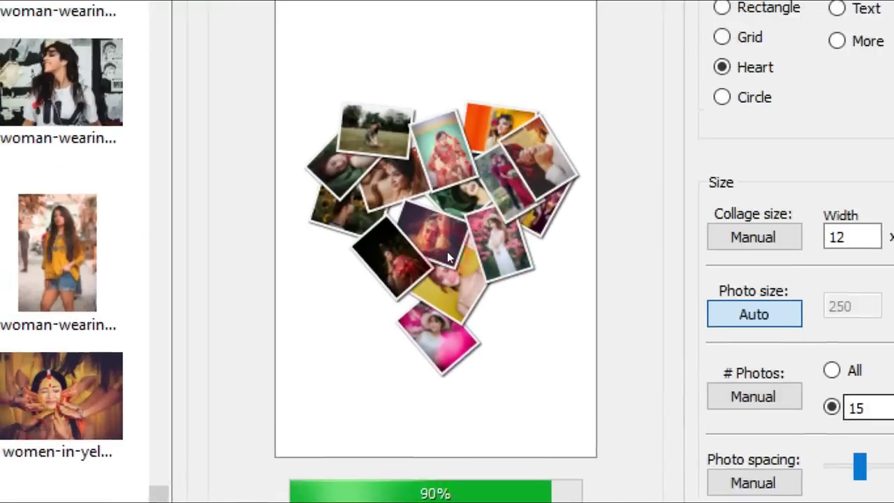
left_click(455, 252)
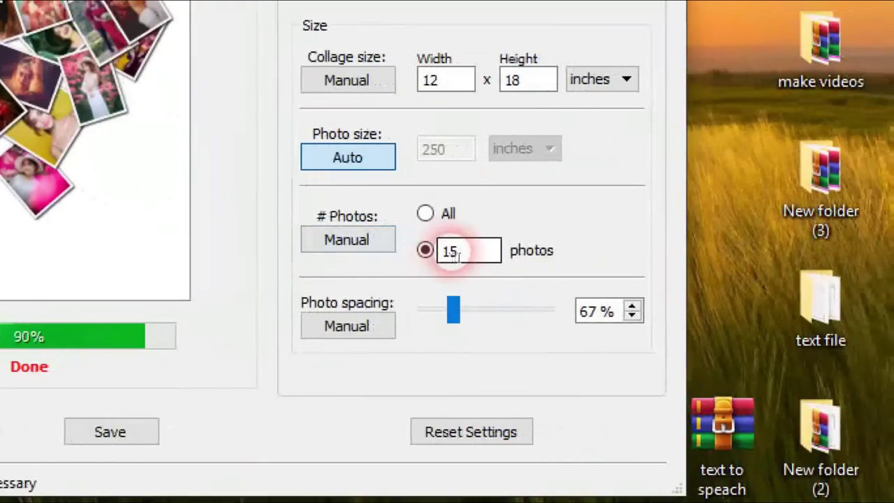
double_click(455, 253)
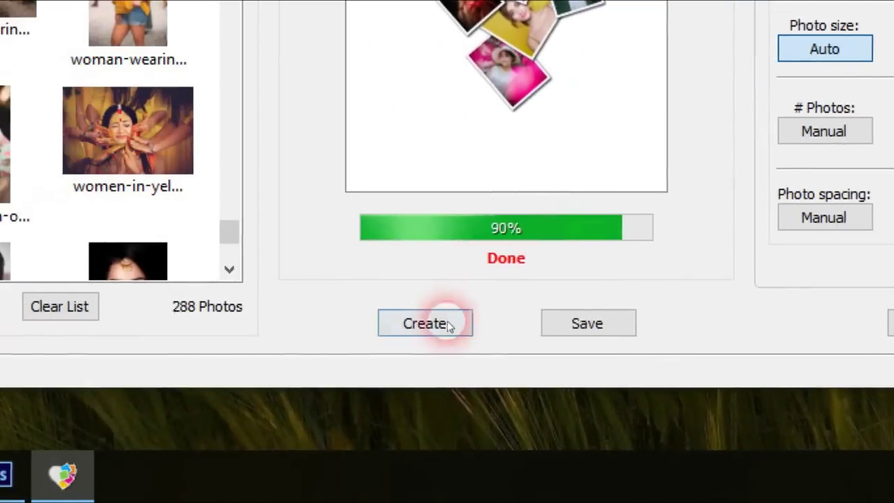
left_click(447, 323)
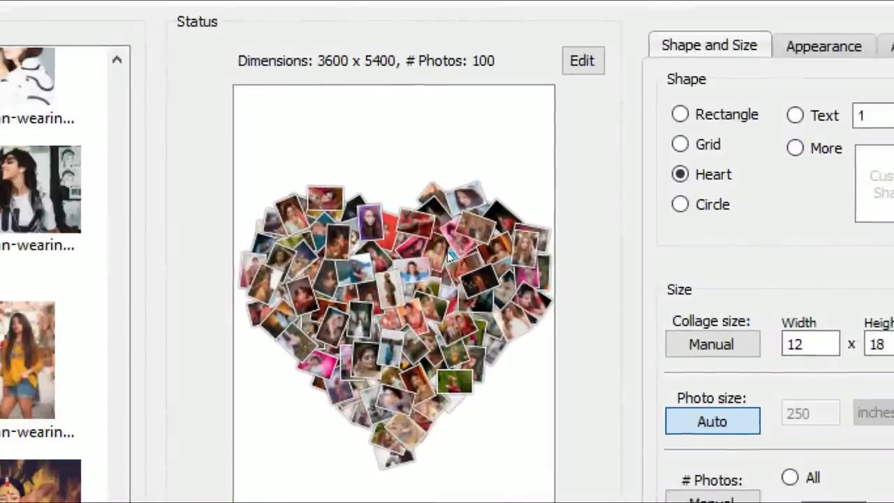
left_click(447, 256)
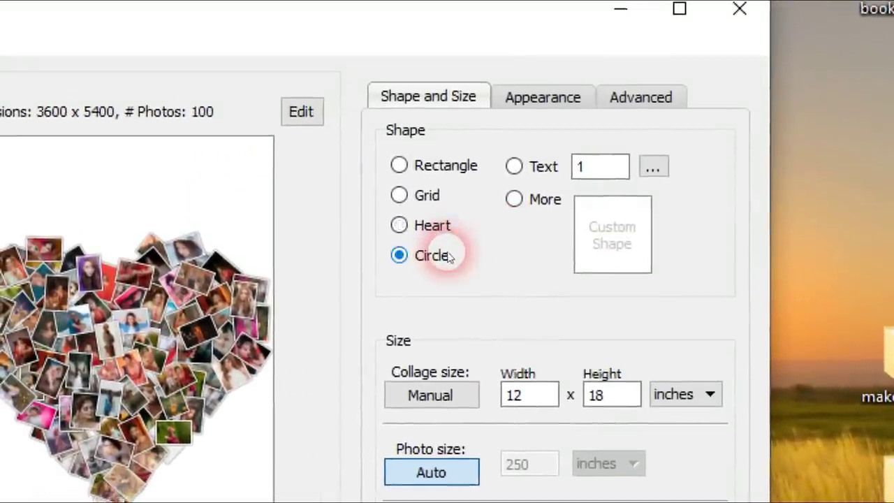
- Generate a 100-photo Circle collage, then select the Text shape
left_click(443, 321)
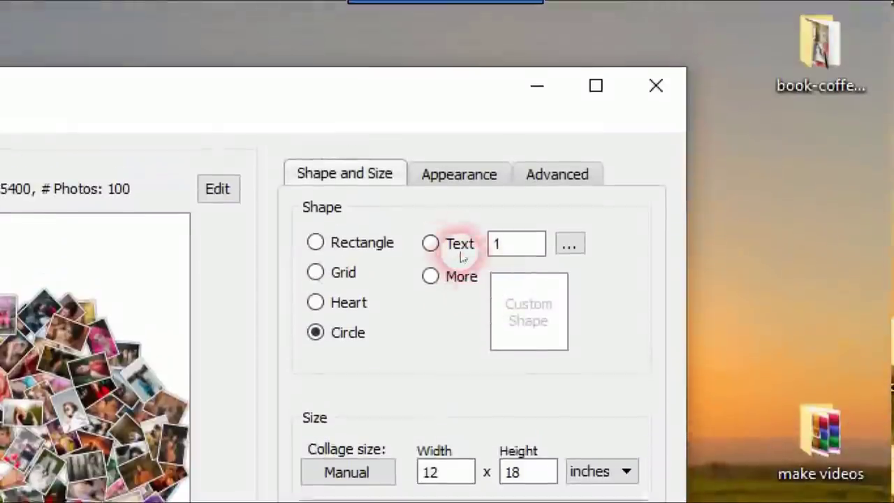
left_click(761, 110)
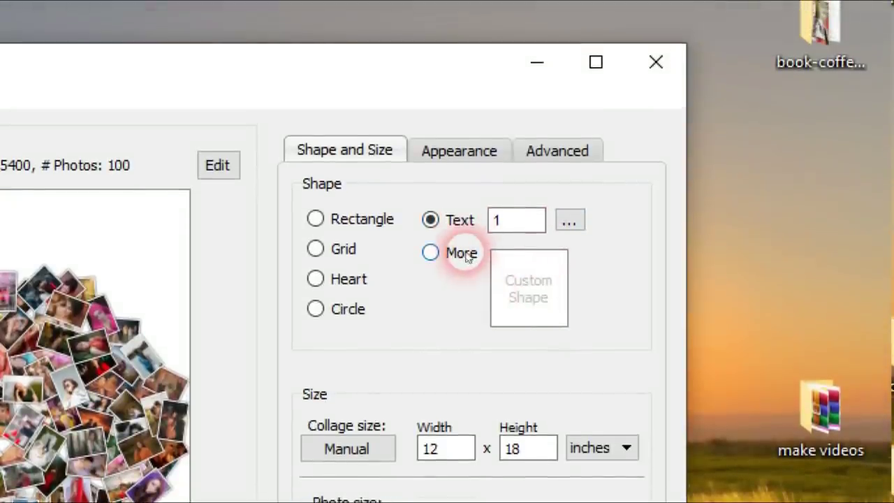
- Draw a heart as a custom shape and rebuild the 100-photo collage to follow it
left_click(467, 256)
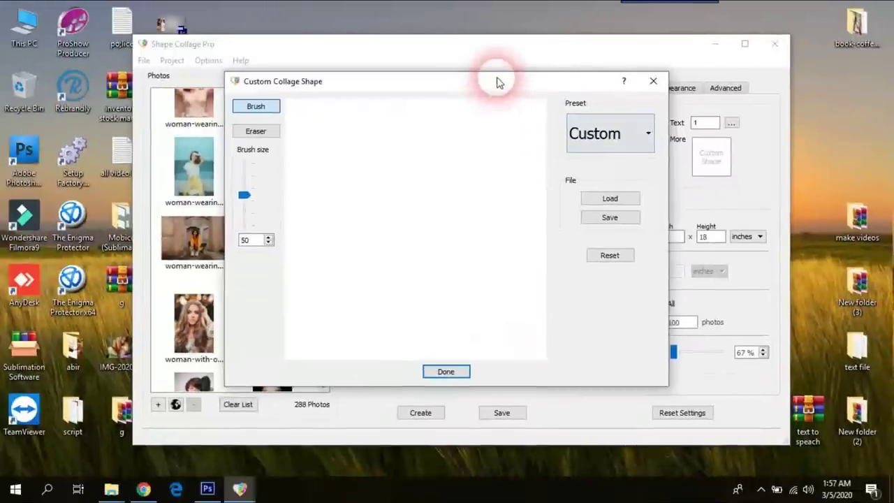
mouse_move(497, 80)
left_mouse_down()
mouse_move(514, 152)
mouse_move(480, 80)
left_mouse_up()
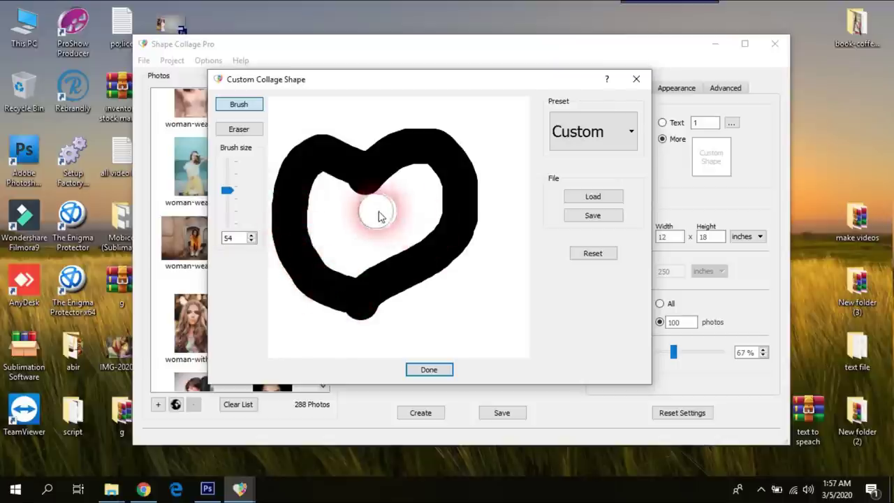
left_click(429, 370)
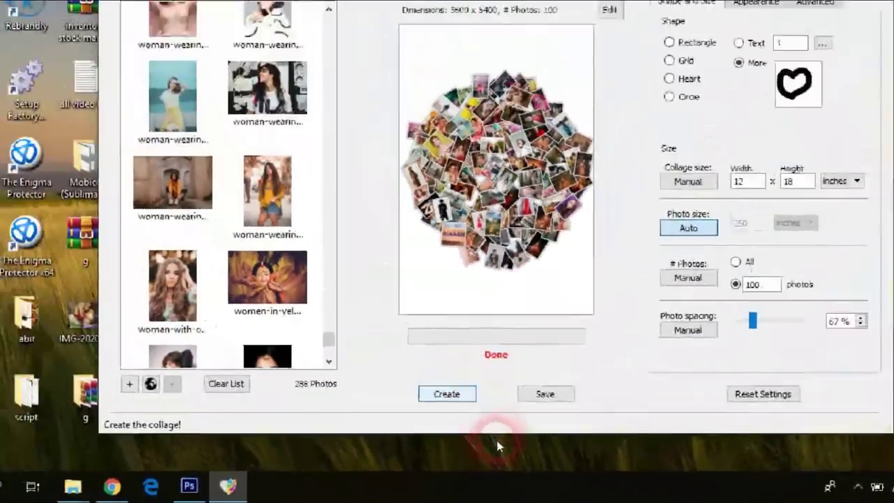
left_click(469, 337)
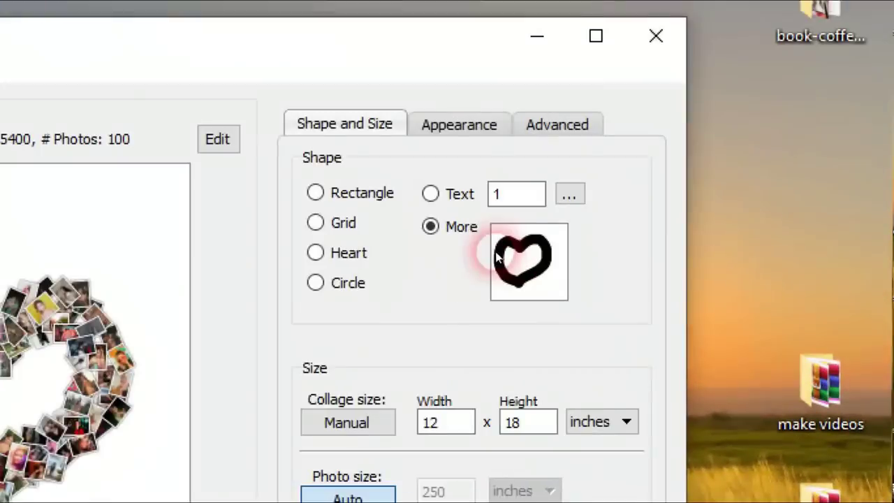
- Reopen the custom shape editor and reset it, clearing the hand-drawn heart
left_click(704, 159)
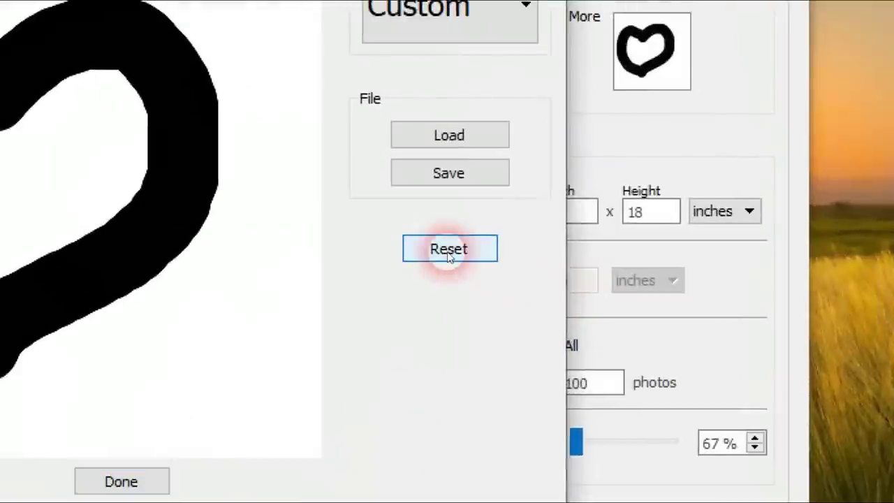
left_click(609, 256)
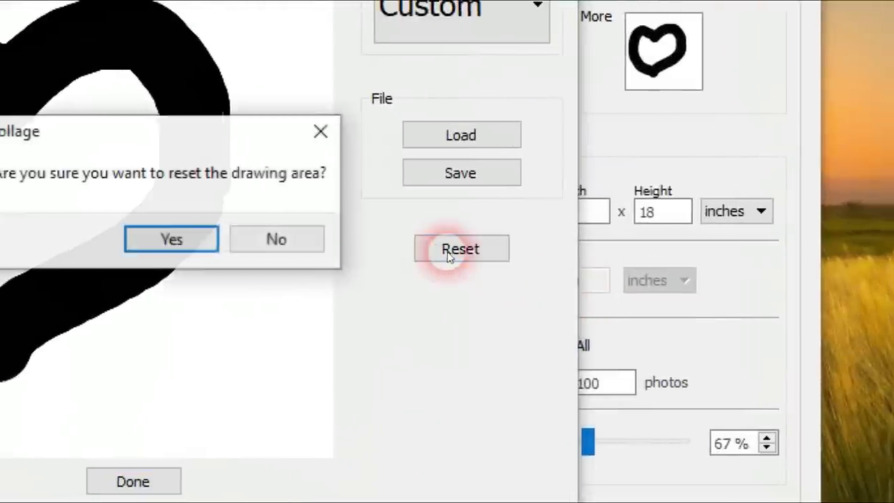
left_click(449, 257)
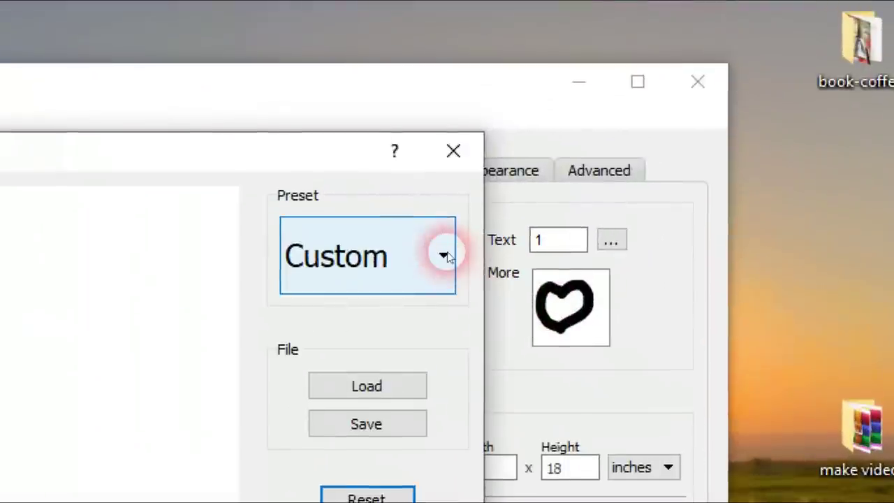
- Pick the crescent moon from the Preset list and accept it as the collage shape
left_click(449, 253)
scroll(449, 256, "down", 1)
scroll(449, 256, "down", 1)
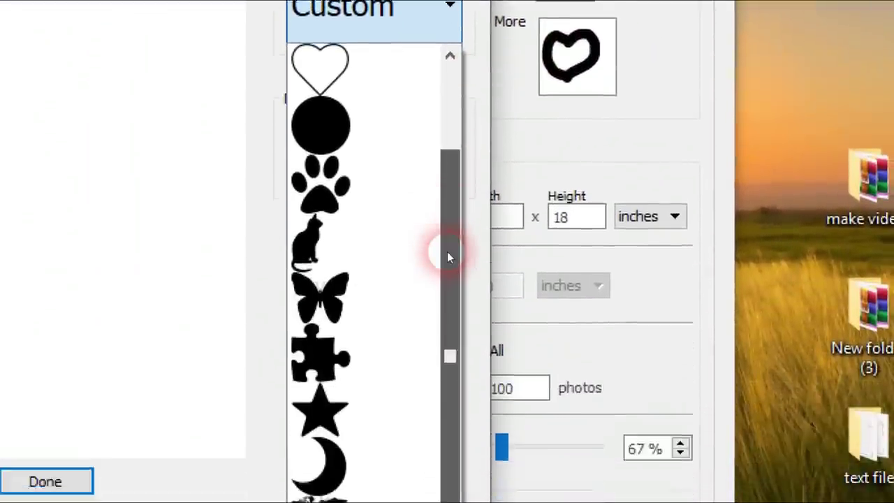
scroll(449, 257, "up", 1)
scroll(450, 257, "up", 2)
scroll(449, 257, "down", 1)
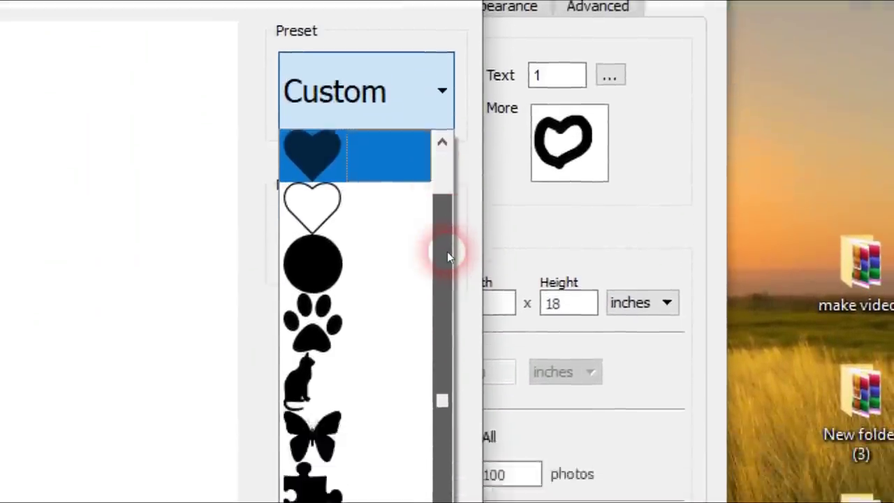
scroll(449, 257, "down", 1)
scroll(449, 257, "down", 1)
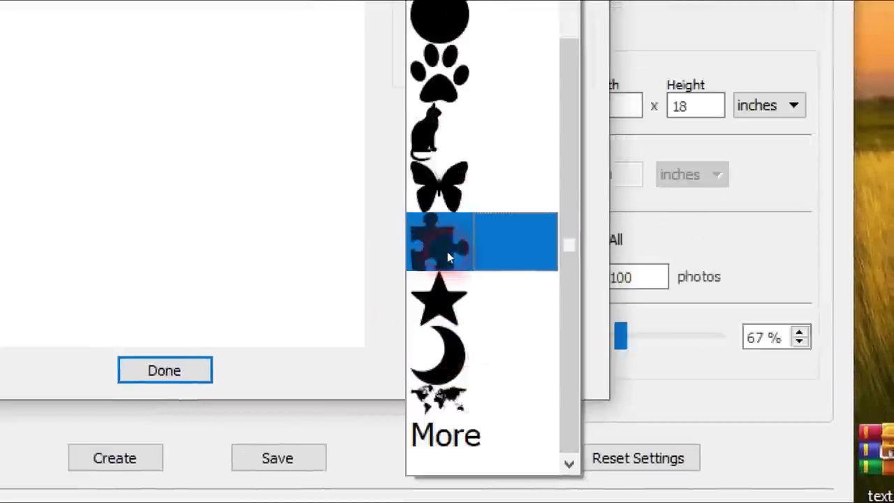
scroll(449, 257, "up", 2)
scroll(449, 257, "down", 2)
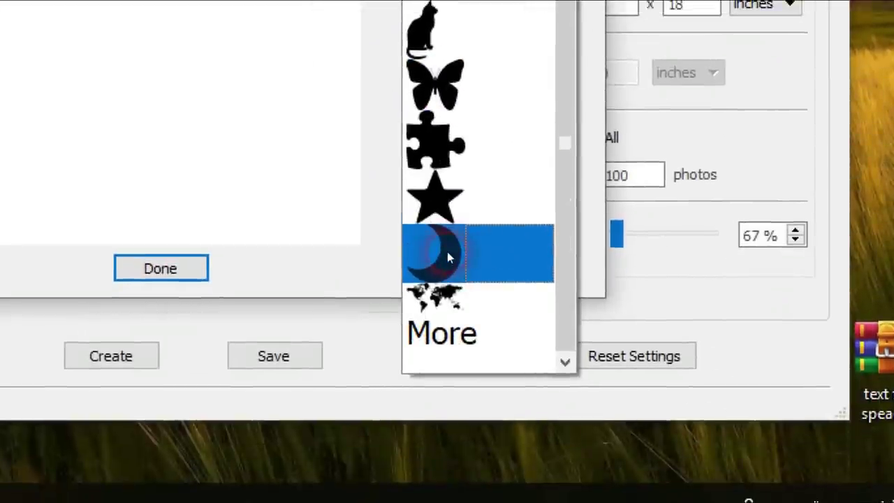
left_click(449, 257)
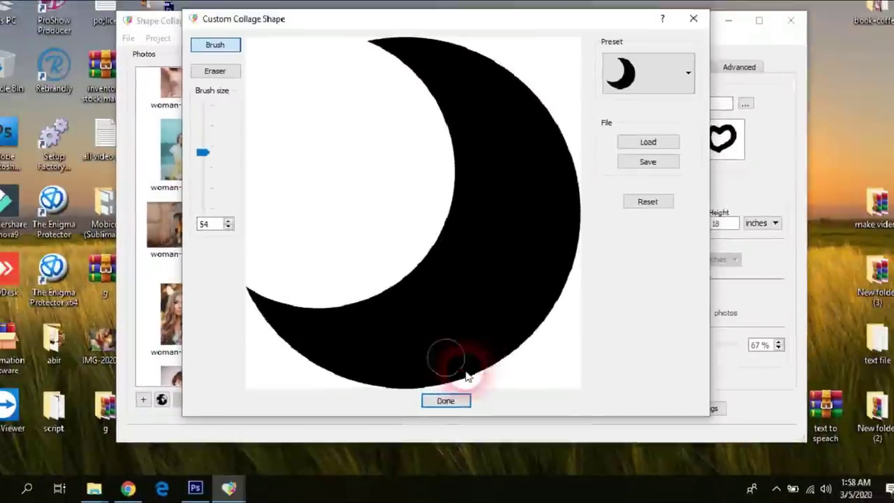
left_click(442, 405)
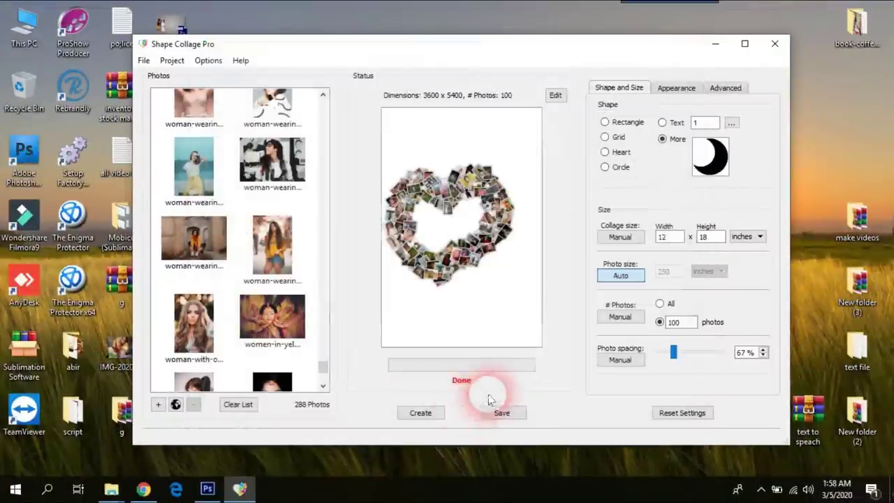
- Build the moon-shaped collage, then rebuild it with the photo count raised from 100 to 150
left_click(421, 413)
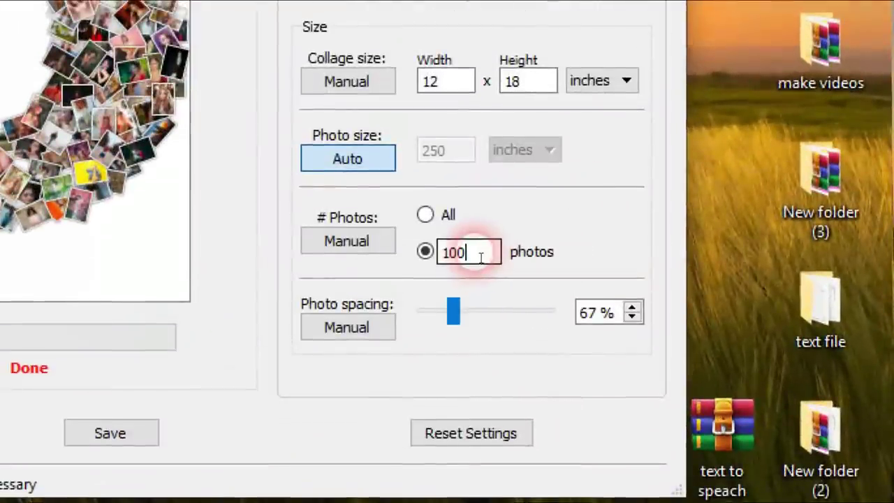
left_click_drag(479, 251, 438, 248)
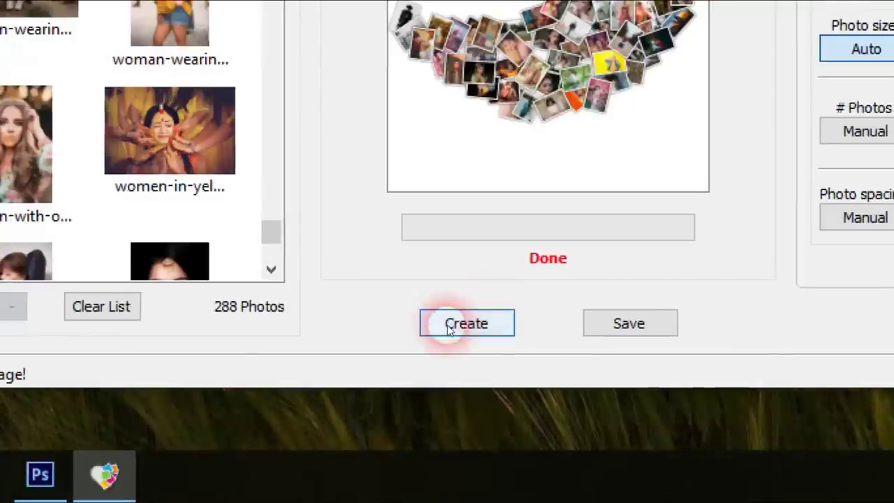
left_click(449, 326)
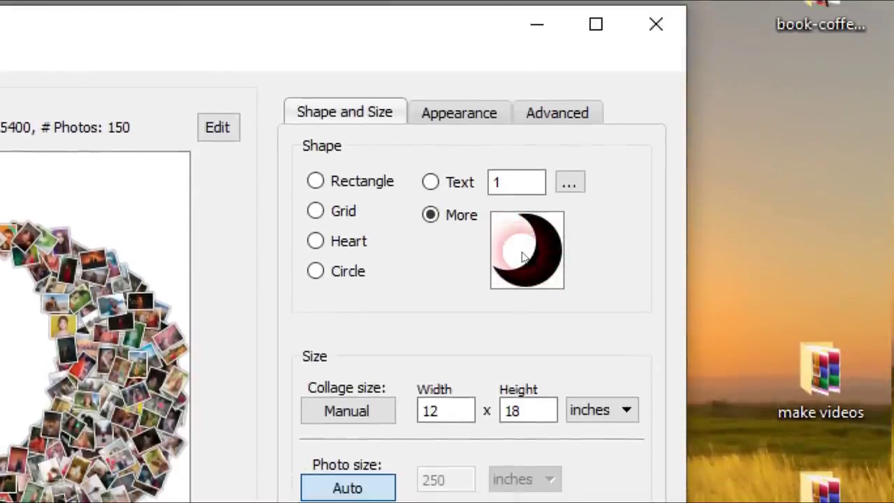
- Reopen the custom shape editor and choose More from the Preset list for extra shapes
left_click(522, 257)
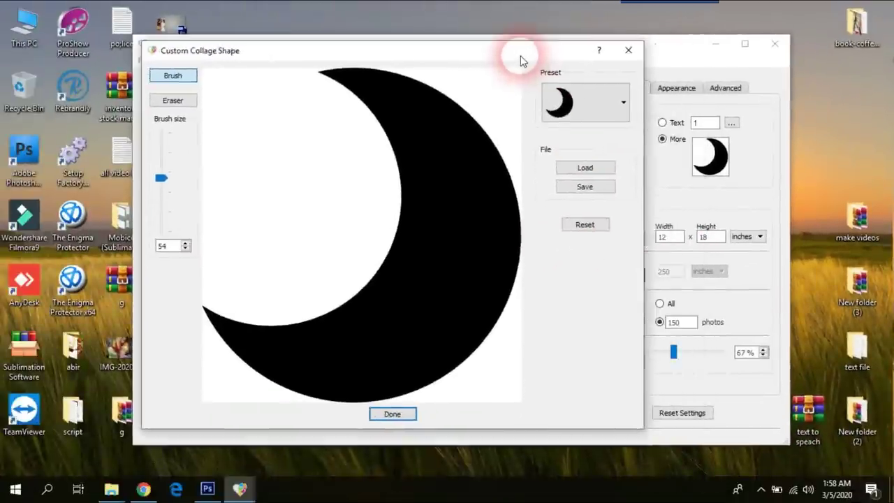
left_click_drag(574, 52, 575, 43)
left_click(676, 88)
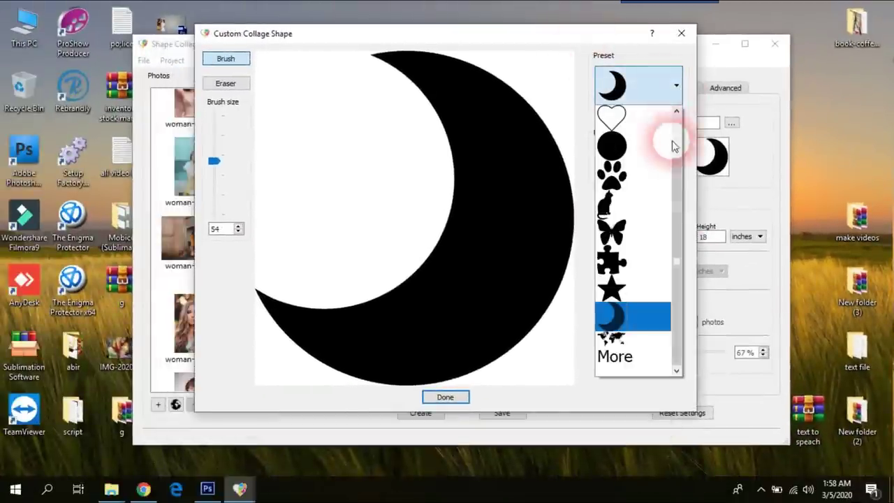
mouse_move(676, 223)
left_mouse_down()
mouse_move(684, 150)
mouse_move(678, 256)
left_mouse_up()
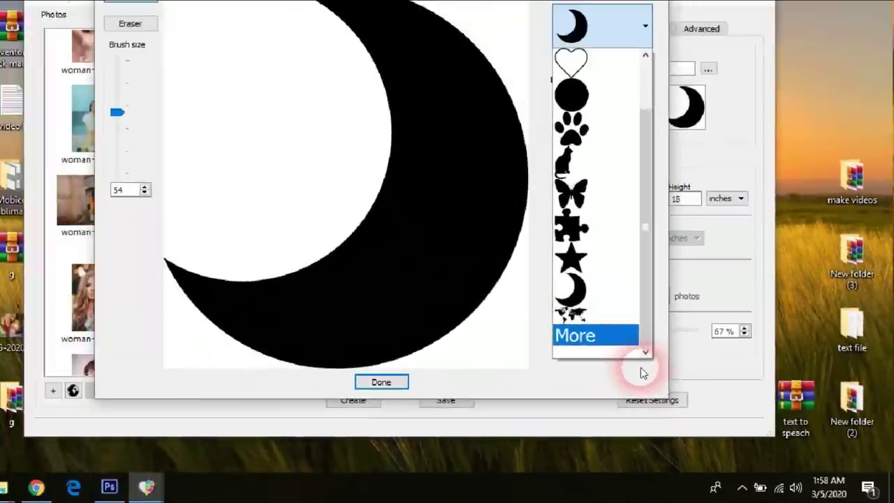
left_click(626, 362)
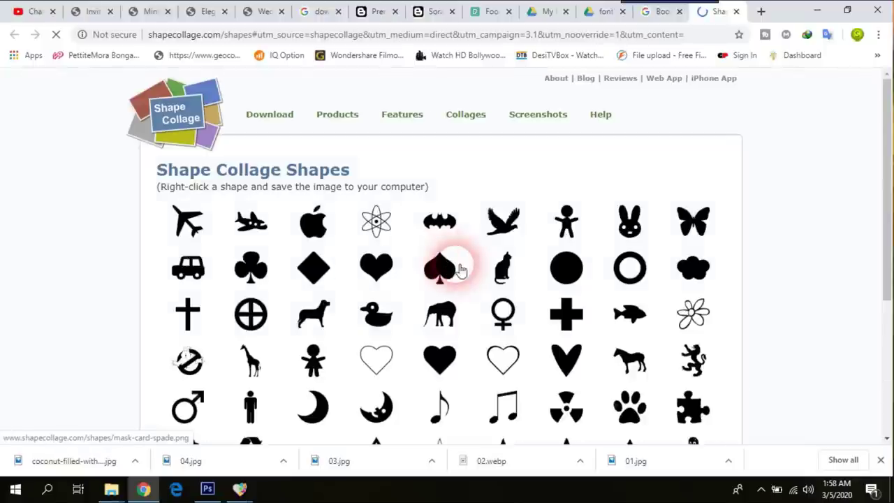
- Scroll through the shapecollage.com Shapes gallery of black silhouettes in Chrome
scroll(465, 293, "down", 2)
scroll(465, 295, "down", 1)
scroll(465, 295, "up", 1)
scroll(354, 328, "up", 1)
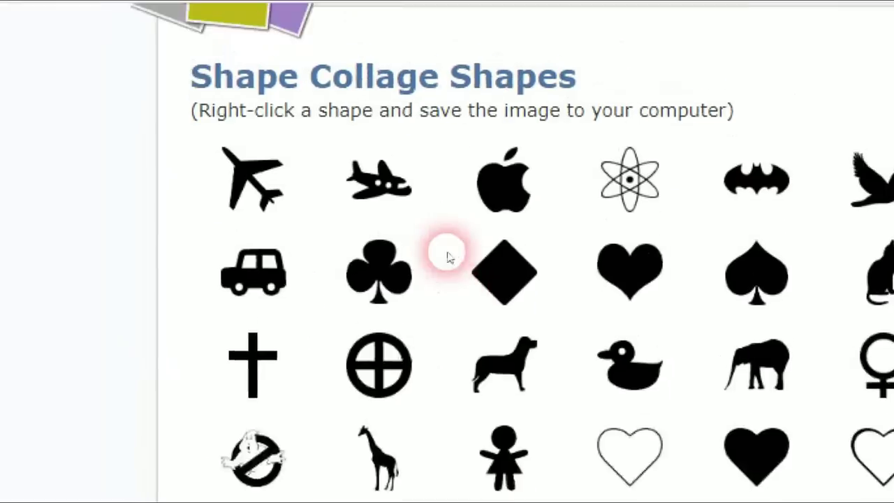
- Save the apple silhouette to the Desktop as mask-apple.png, then minimize Chrome
right_click(451, 257)
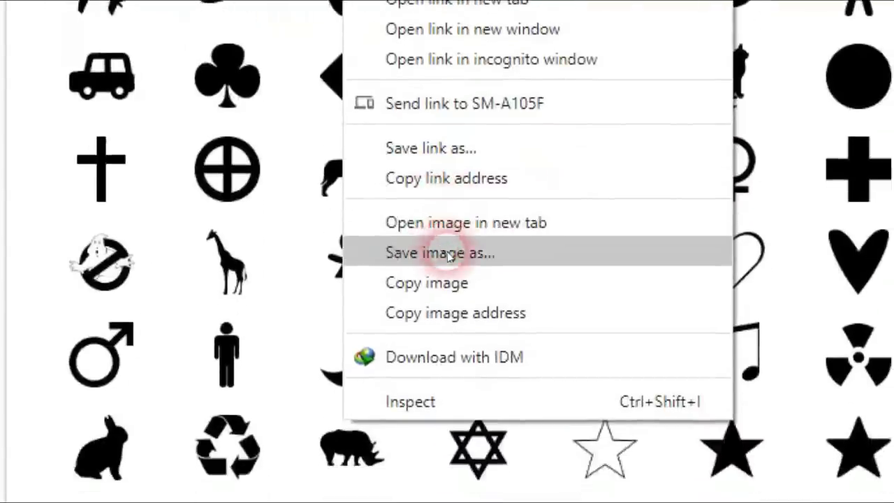
left_click(449, 241)
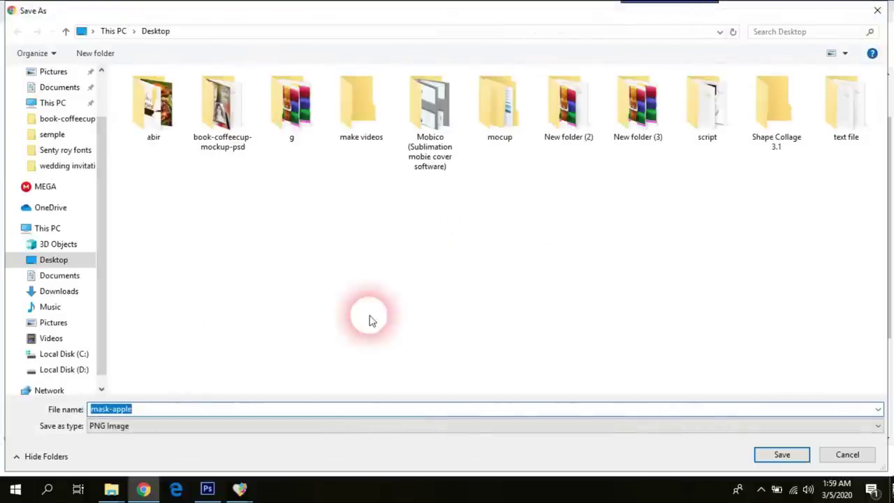
scroll(86, 97, "up", 4)
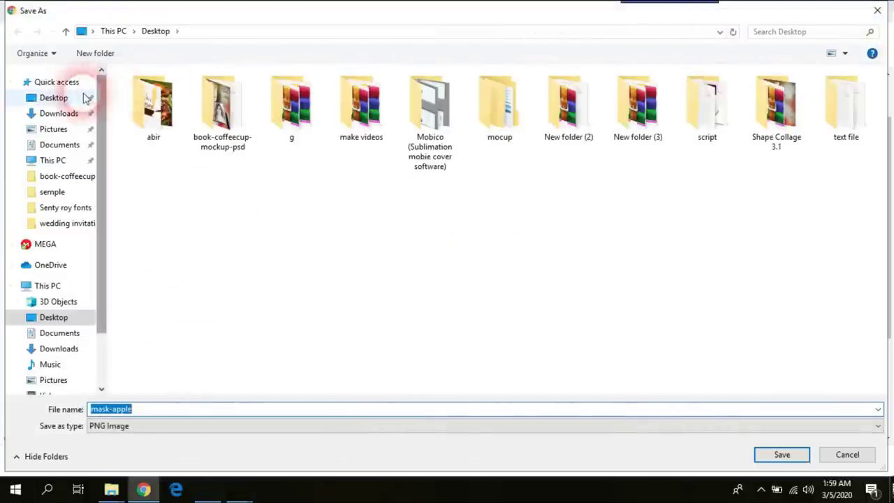
left_click(781, 455)
left_click(826, 7)
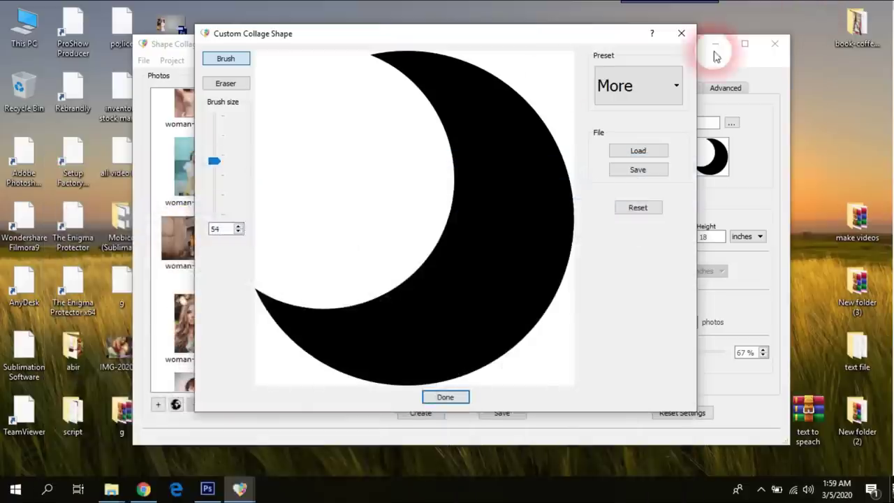
- Close the shape editor, check mask-apple on the desktop, and restore Shape Collage
left_click(672, 36)
left_click(706, 40)
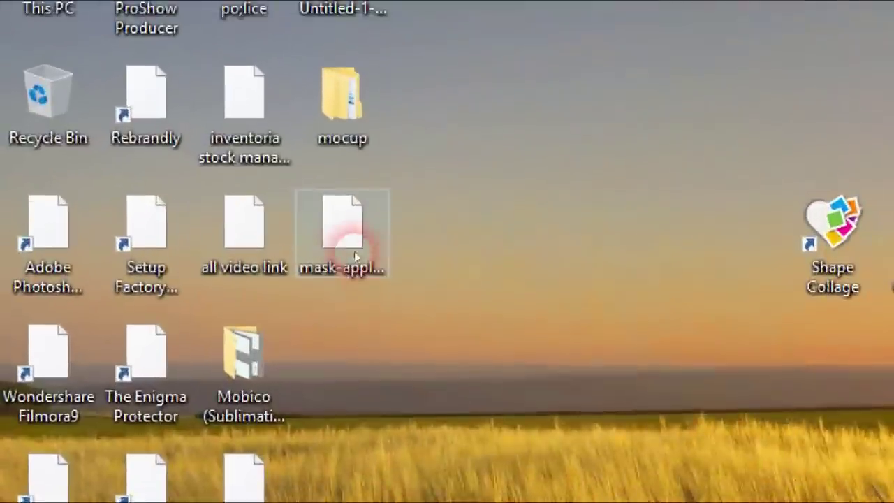
mouse_move(353, 248)
left_mouse_down()
mouse_move(336, 259)
mouse_move(398, 257)
mouse_move(863, 352)
left_mouse_up()
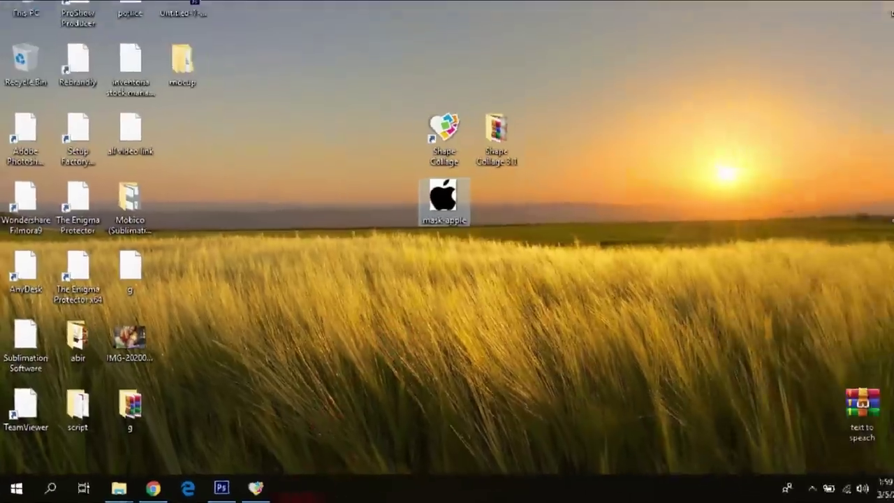
left_click(240, 489)
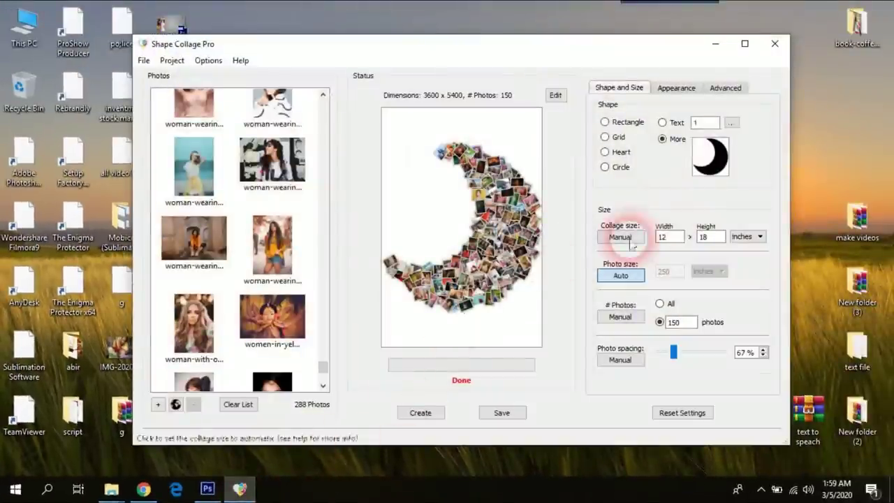
- Load Desktop\mask-apple as the custom shape and rebuild the collage in an apple outline
left_click(717, 173)
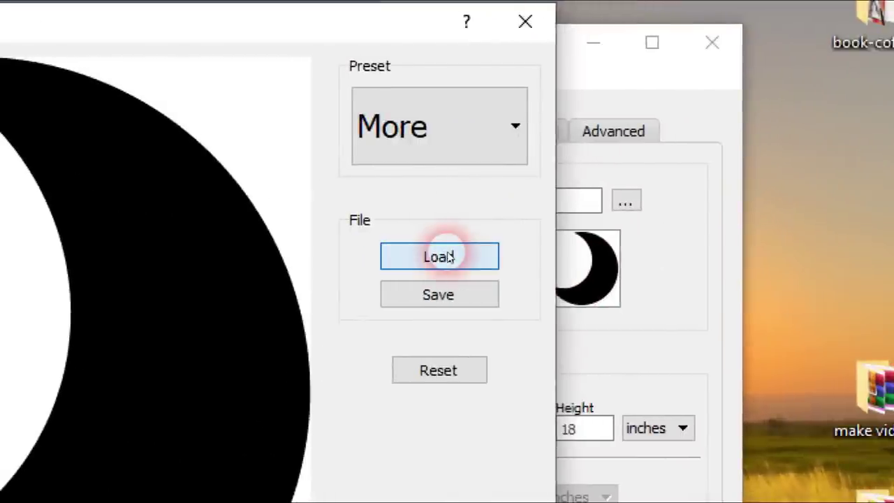
left_click(449, 257)
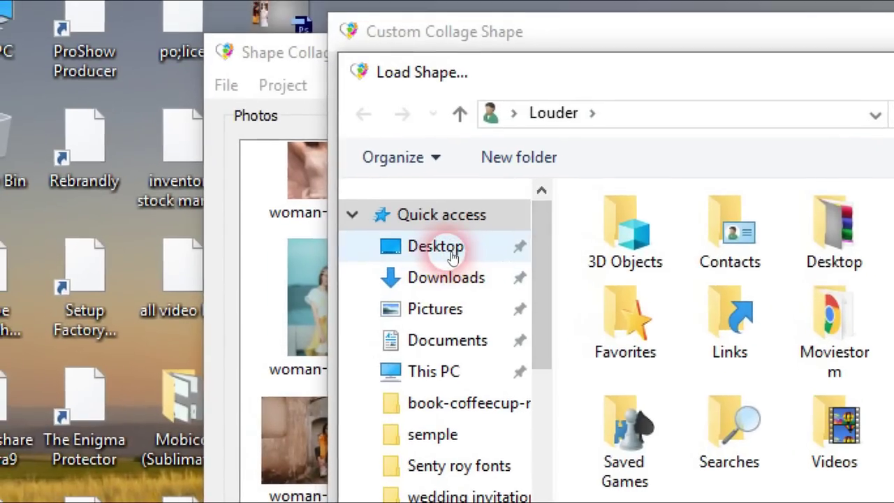
left_click(241, 105)
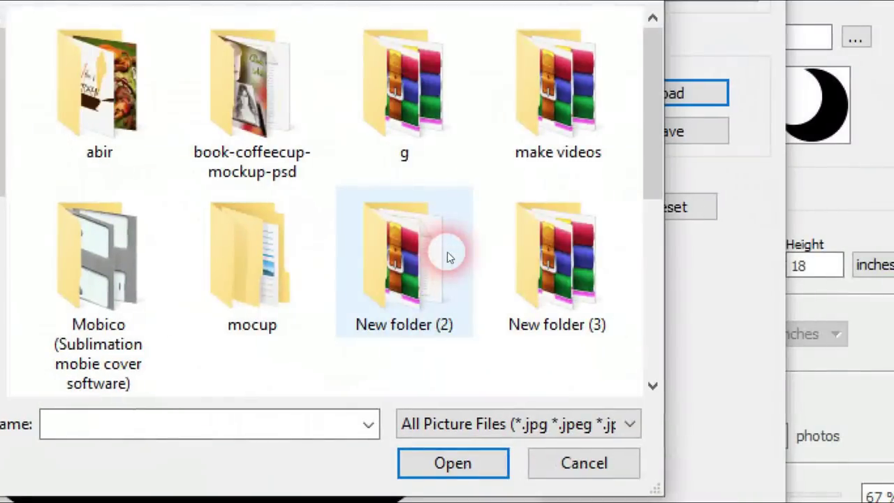
scroll(449, 257, "down", 2)
scroll(449, 257, "down", 2)
left_click(349, 266)
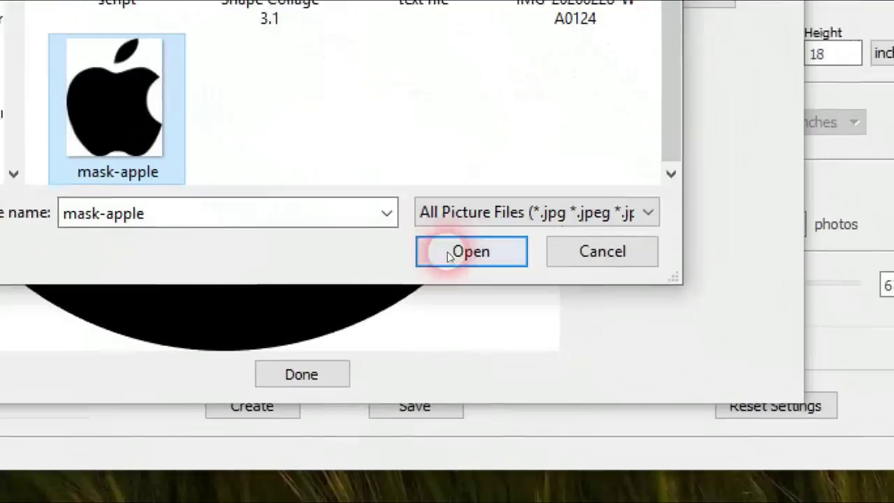
left_click(682, 420)
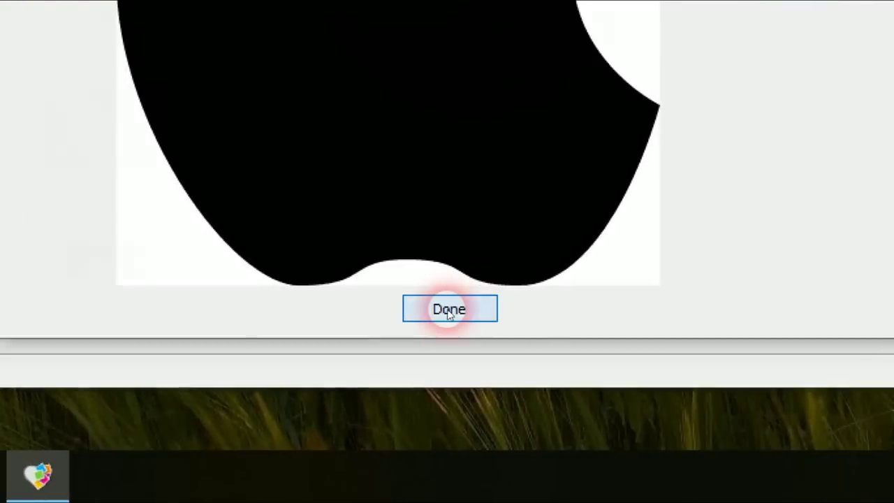
left_click(448, 311)
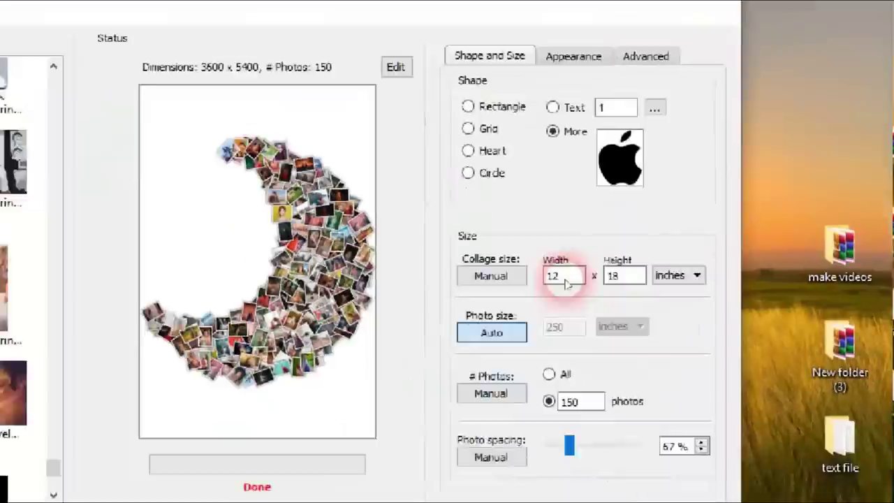
left_click(420, 412)
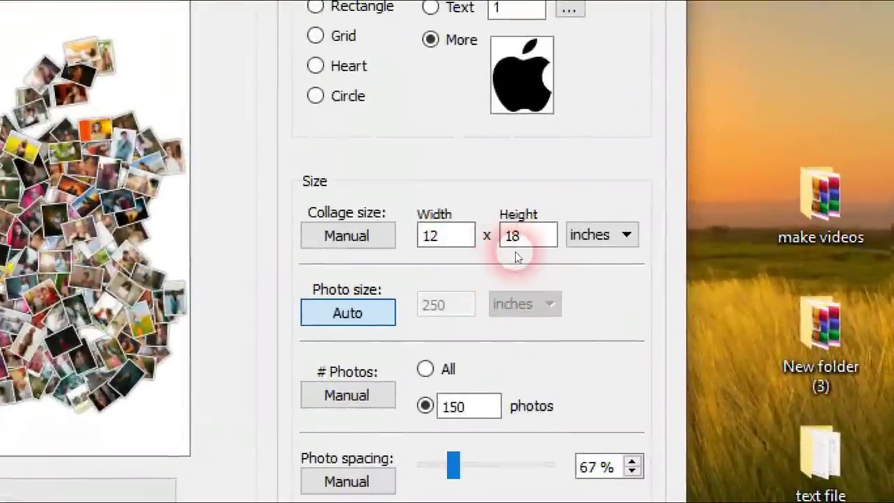
- Resize the collage to 18 x 12 inches and regenerate it at 5400 x 3600
left_click(348, 246)
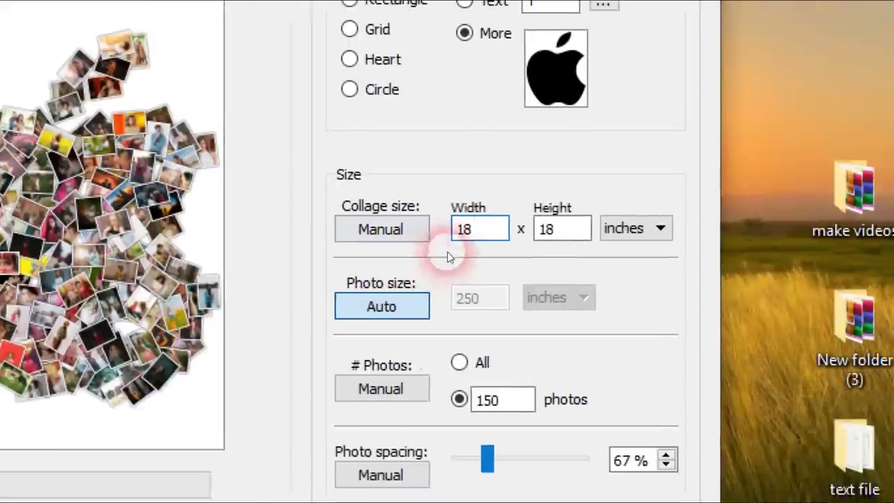
type("18")
double_click(612, 255)
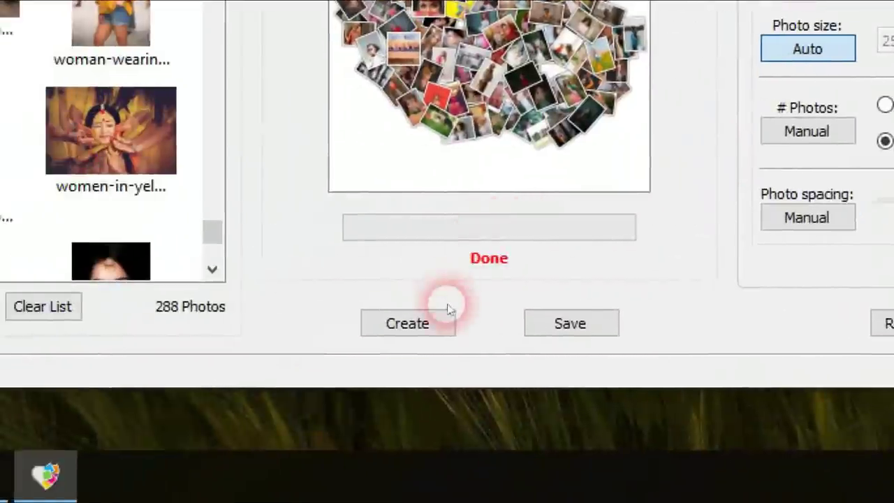
left_click(449, 319)
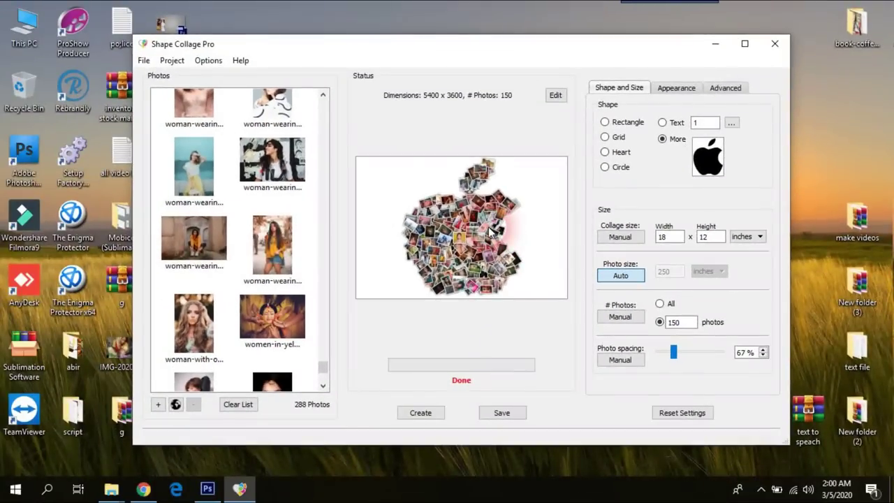
- Save the apple collage to the Desktop as JPEG file 1212 with quality 100
left_click(503, 413)
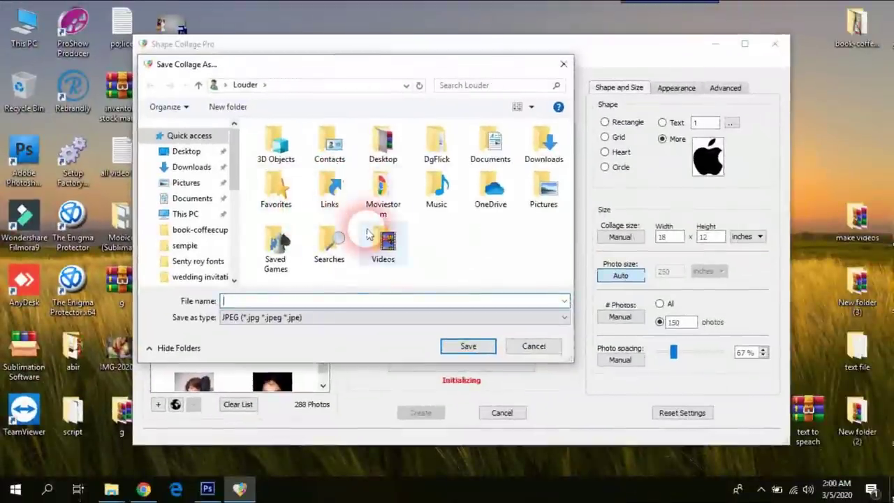
left_click(189, 151)
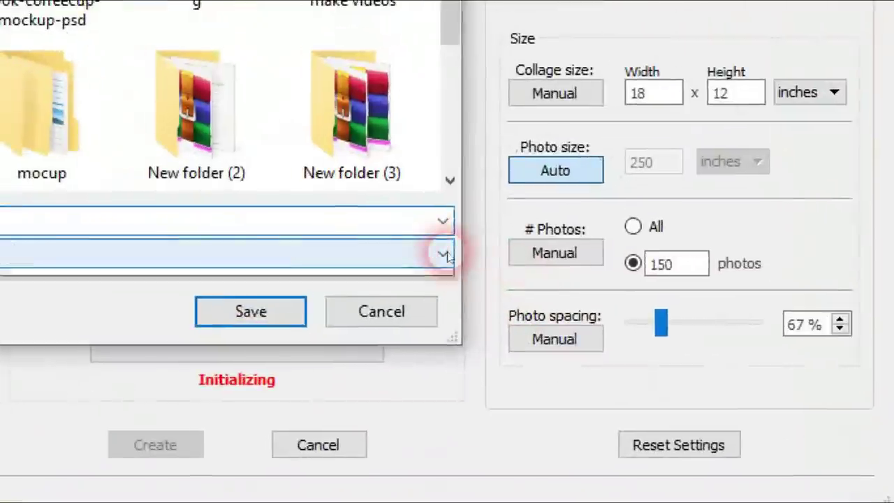
left_click(562, 318)
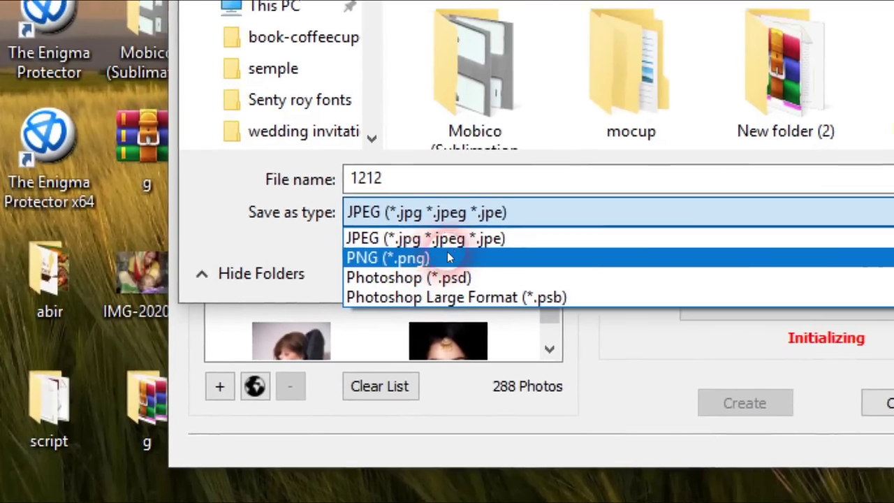
left_click(453, 254)
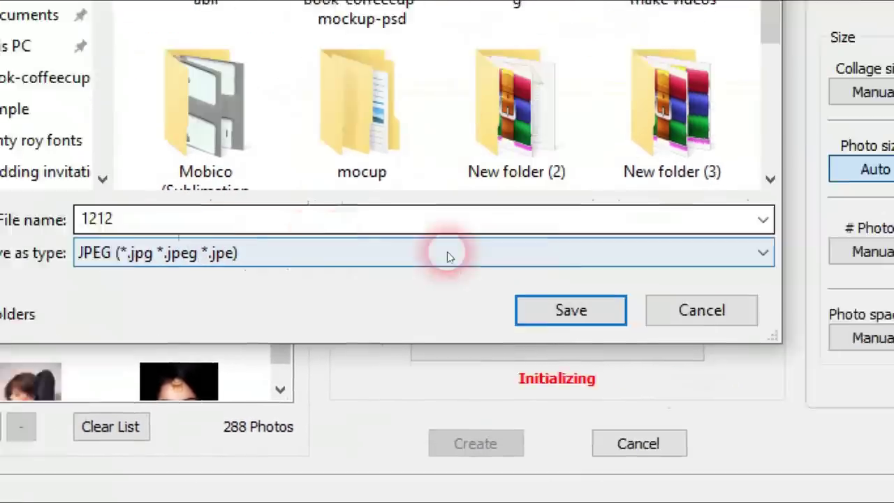
left_click(573, 312)
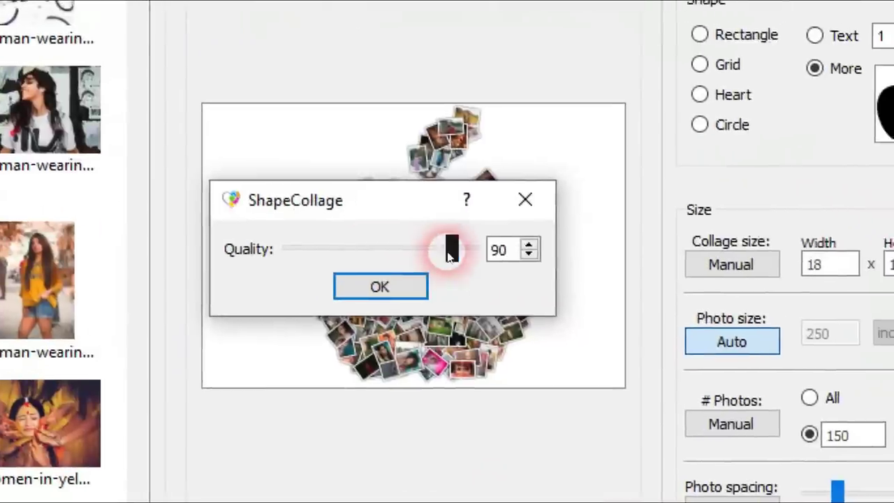
left_click_drag(451, 255, 466, 252)
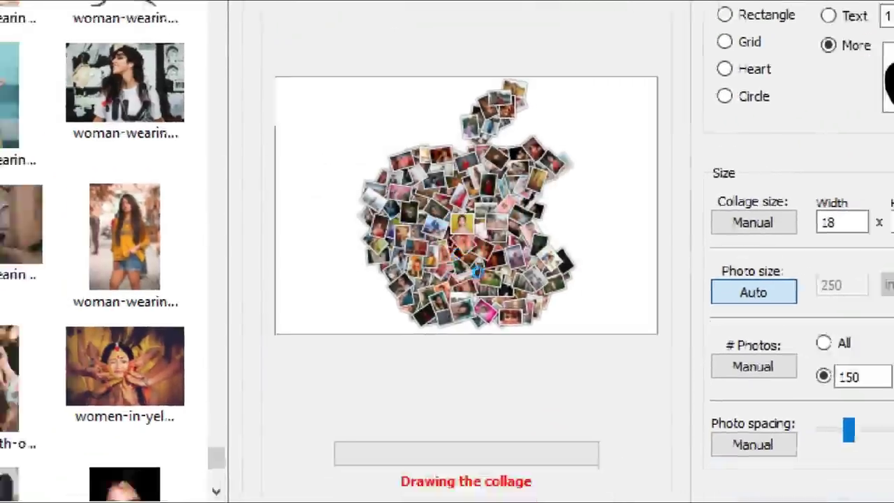
- Confirm the quality prompt so the 1212 JPEG finishes saving
left_click(507, 404)
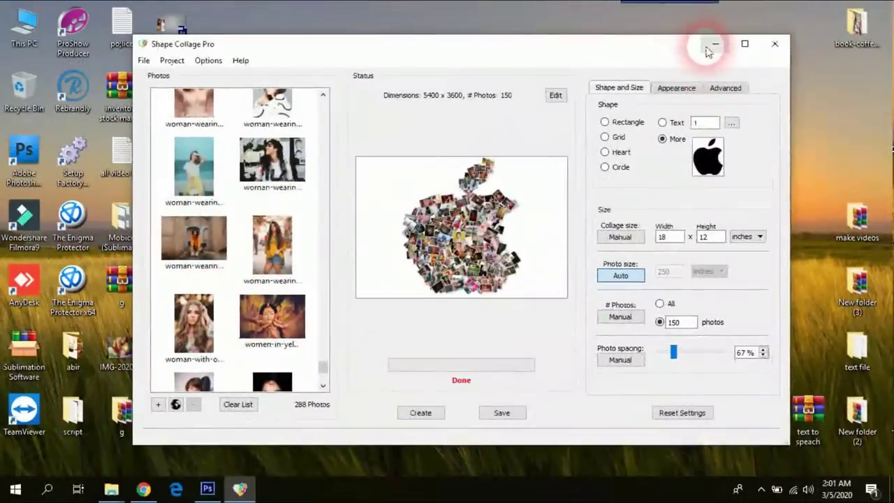
- Open the saved 1212.jpg collage in Windows Photos, zoom in to inspect it, then minimize Photos
left_click(709, 46)
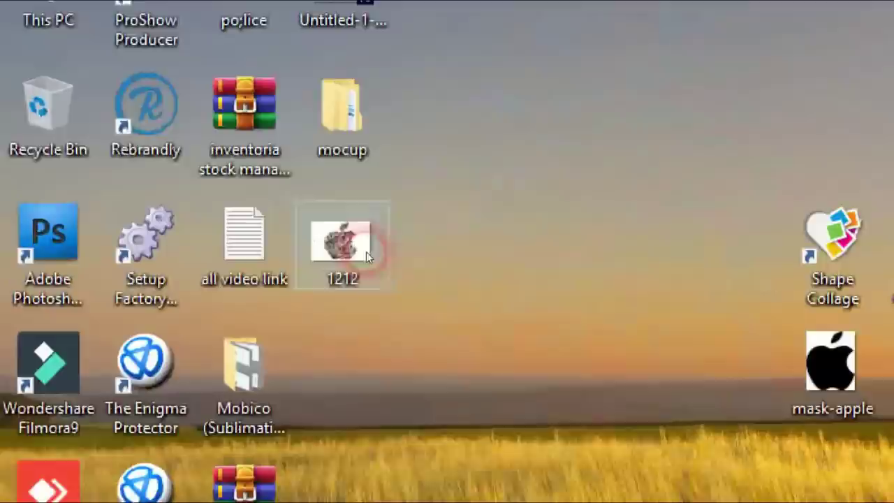
left_click(366, 253)
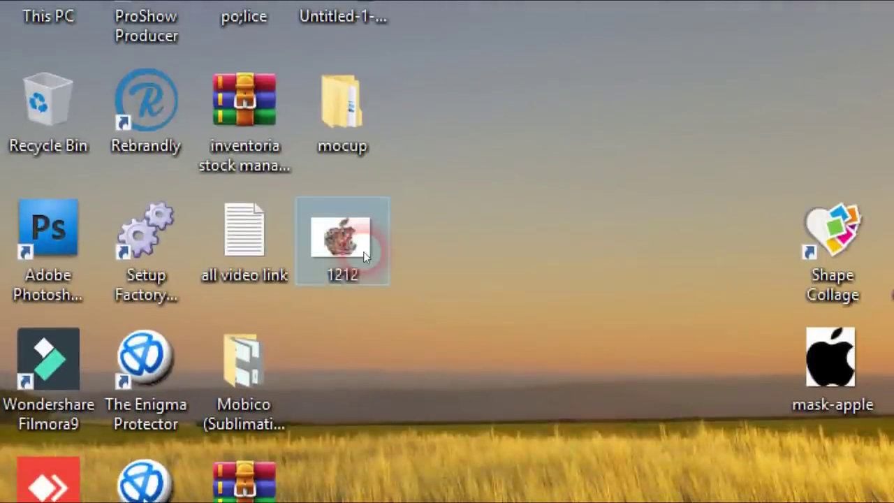
double_click(363, 256)
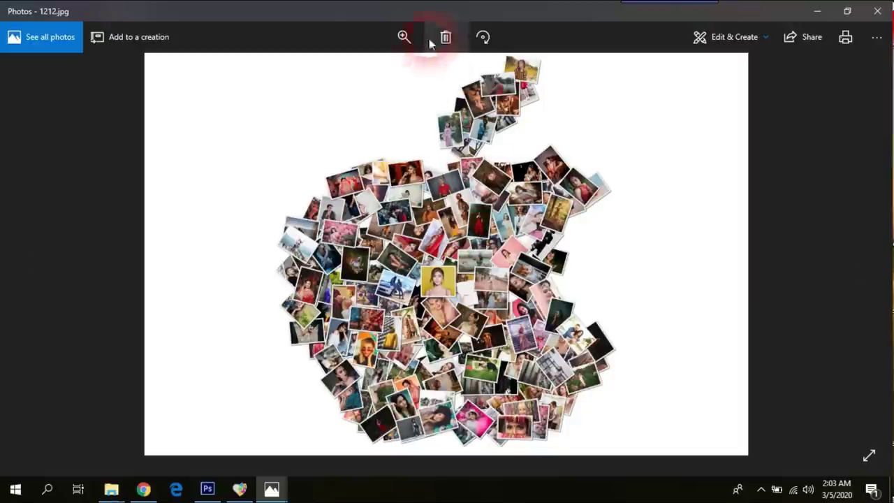
left_click(404, 50)
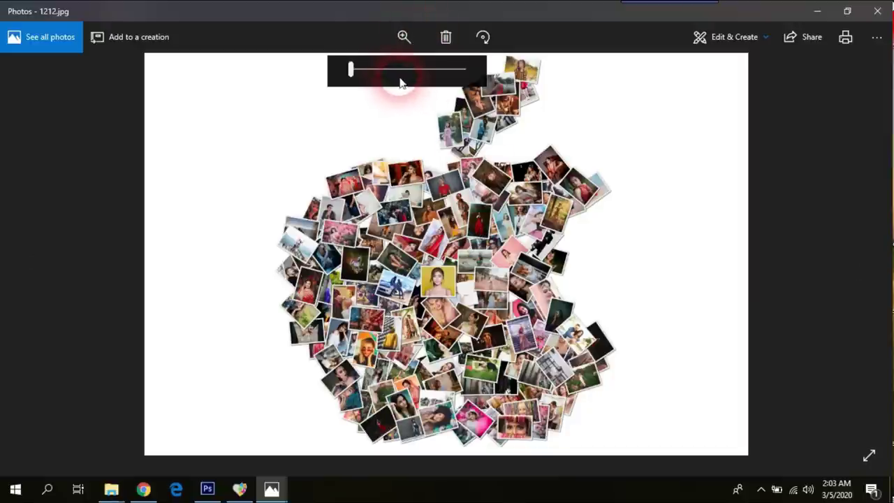
left_click(375, 70)
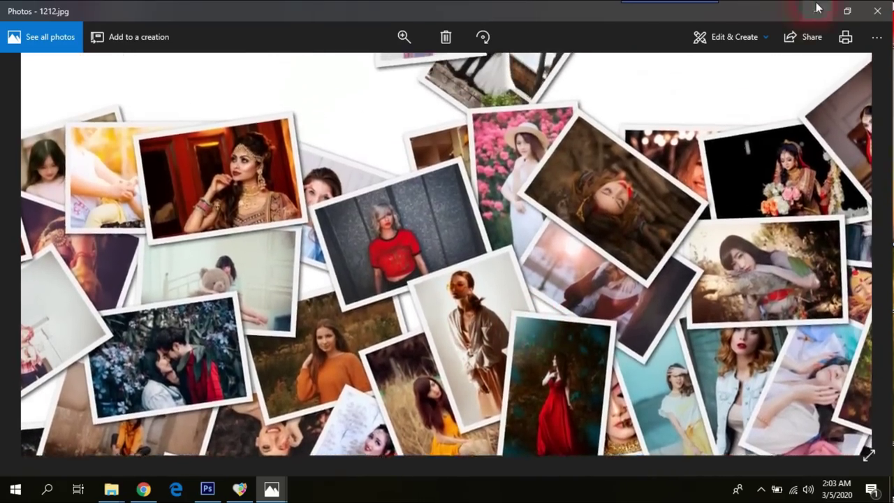
left_click(816, 8)
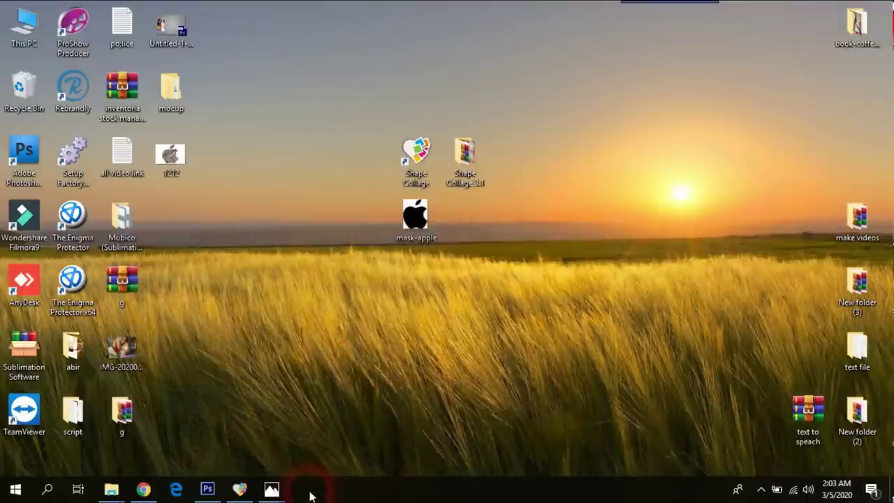
- Restore Shape Collage and try the Appearance background options, leaving the colour unchanged and choosing transparent
left_click(240, 490)
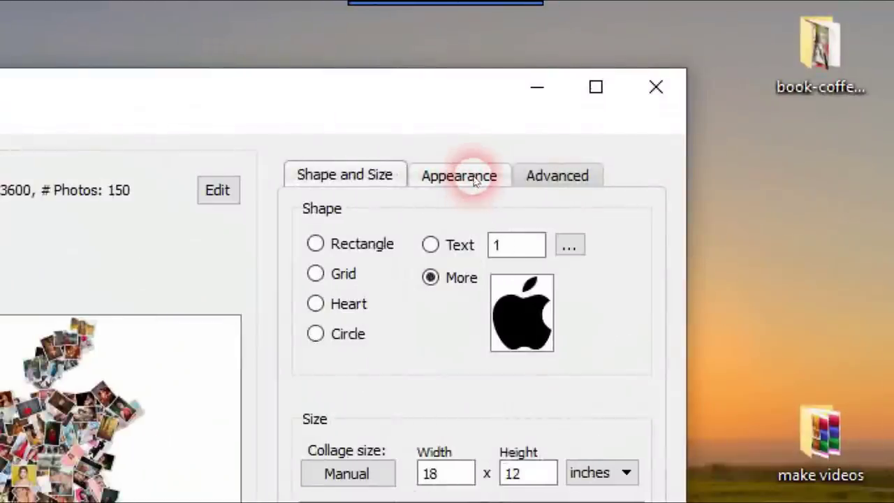
left_click(475, 180)
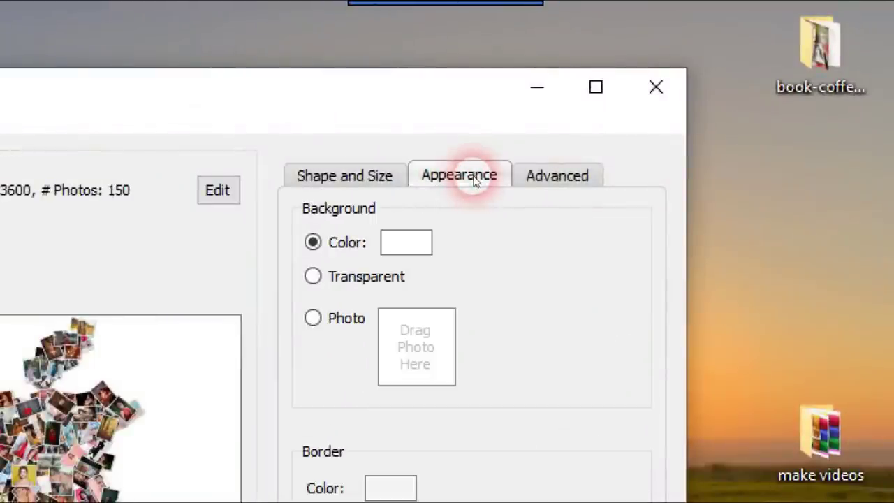
left_click(389, 253)
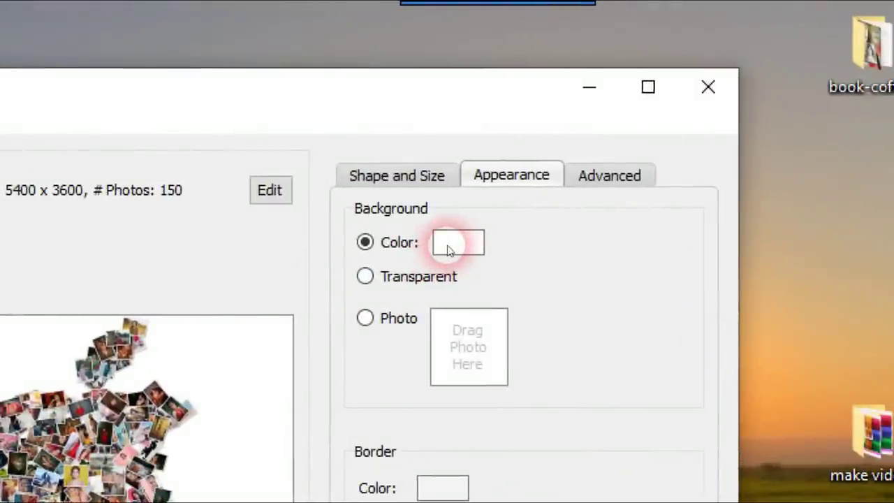
left_click(454, 243)
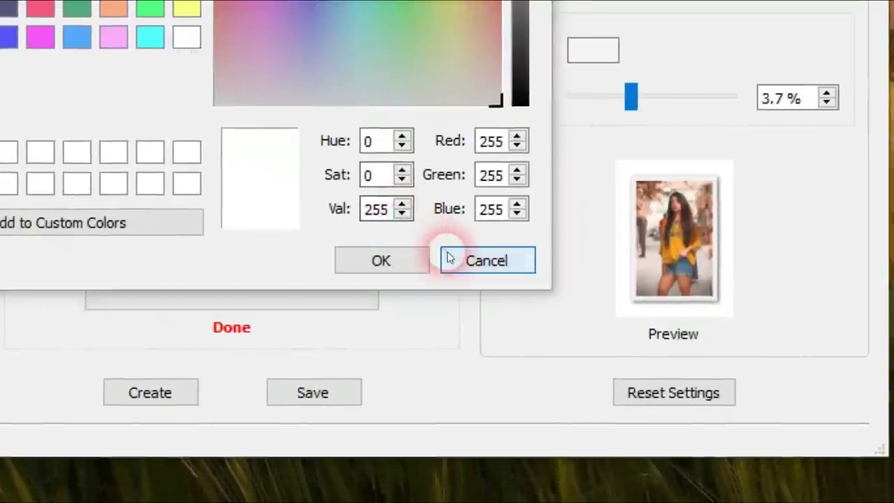
left_click(451, 257)
left_click(450, 251)
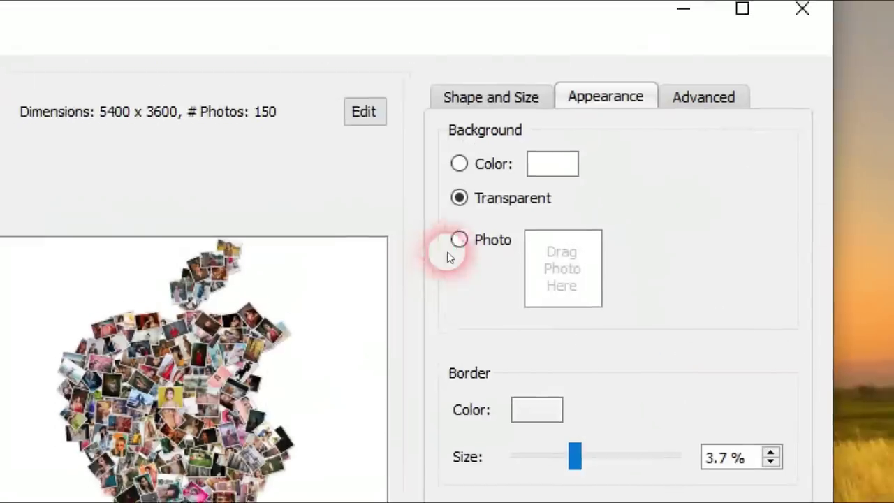
- Set the collage background to a photo, using the bottom-right image in the demo folder
left_click(443, 250)
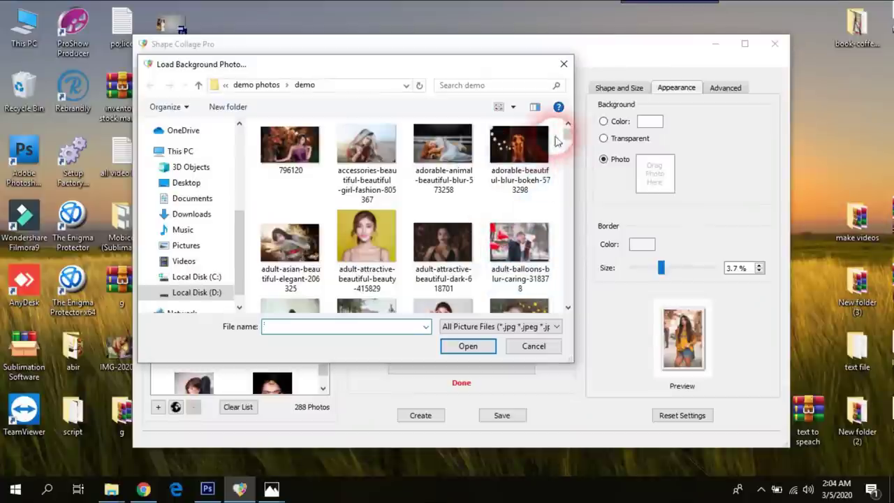
left_click_drag(567, 139, 569, 292)
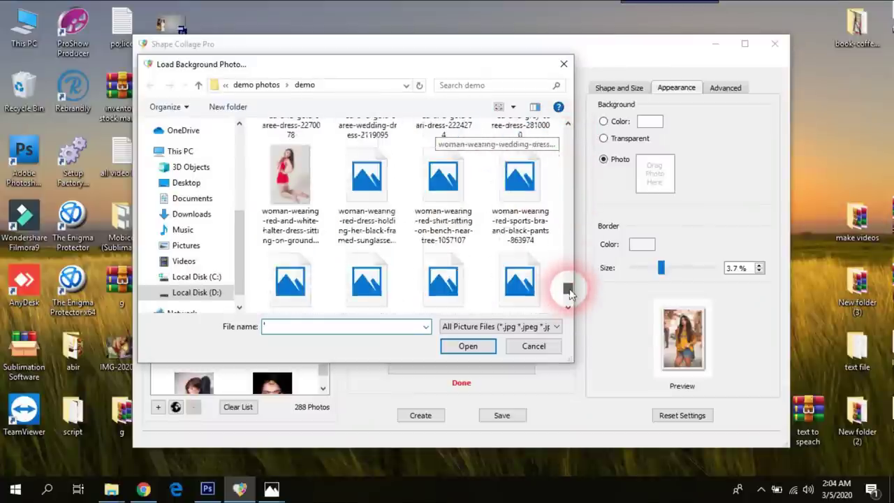
double_click(517, 275)
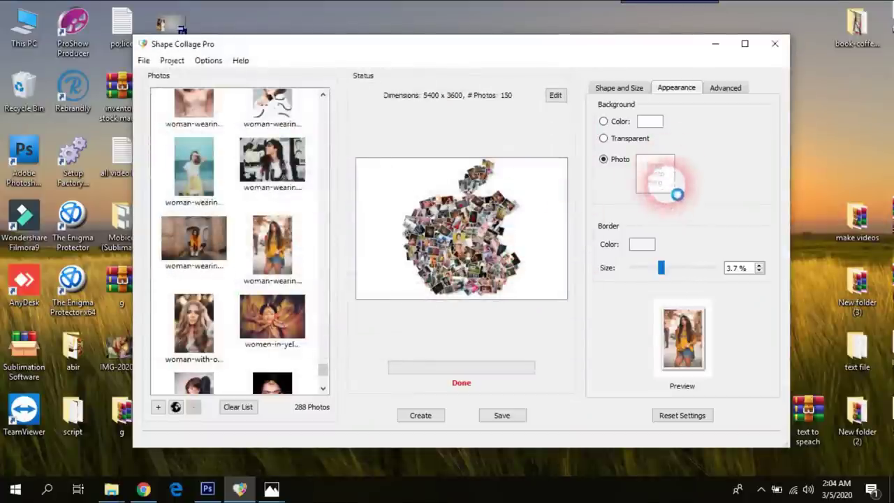
key("Return")
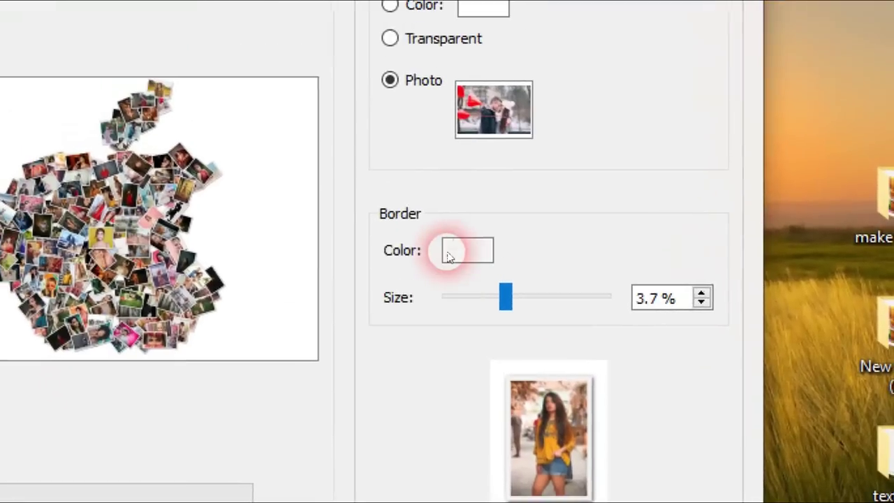
- Keep the border colour unchanged, set photo border size to 4.0%, and show the Advanced settings
left_click(448, 256)
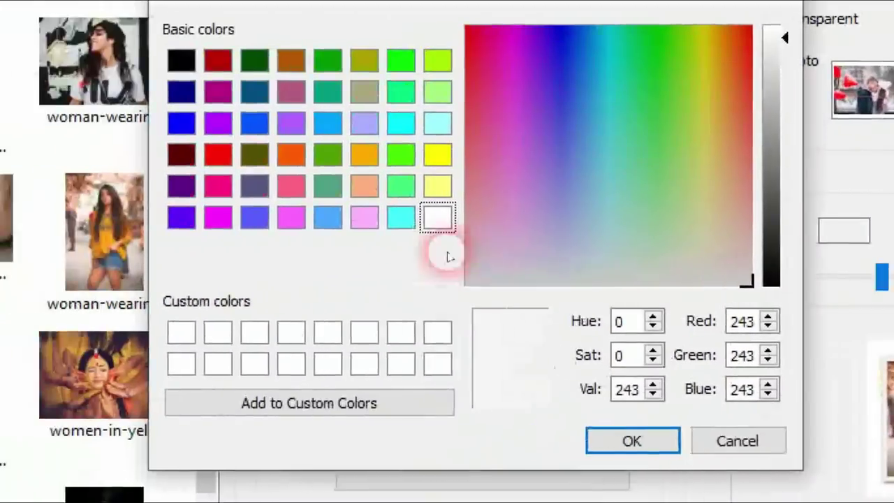
left_click(449, 259)
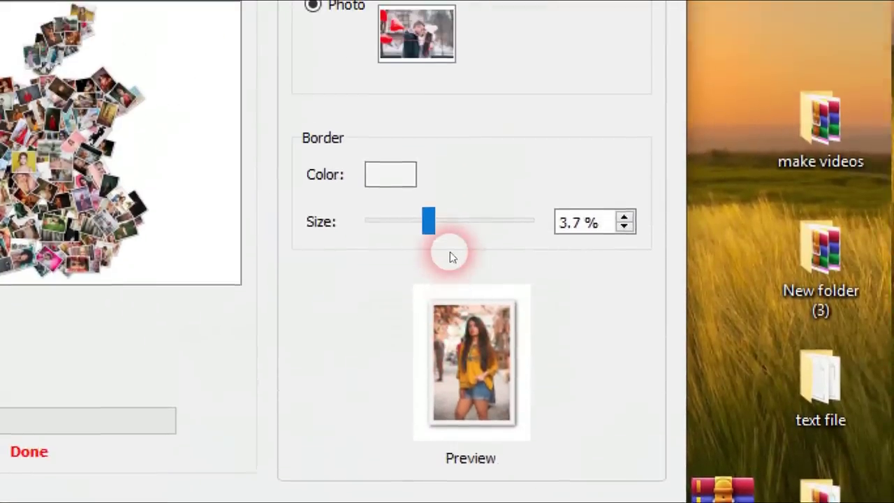
left_click_drag(428, 222, 535, 249)
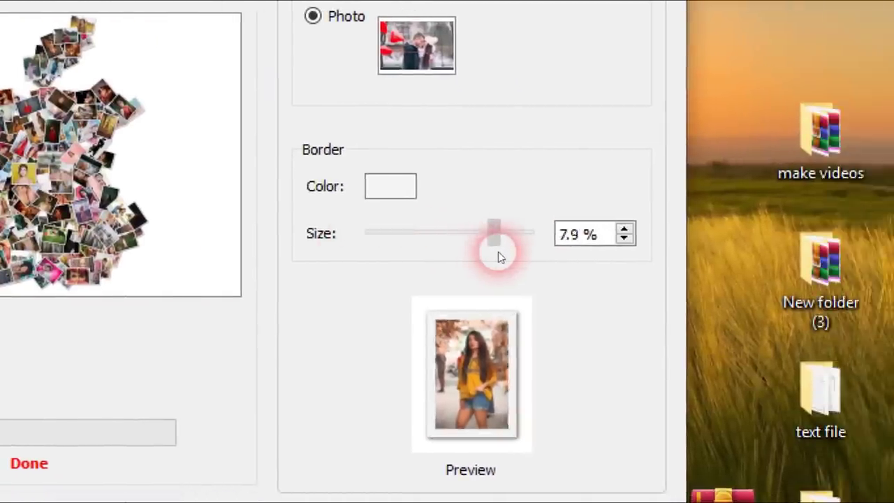
mouse_move(527, 257)
left_mouse_down()
mouse_move(563, 257)
mouse_move(425, 252)
mouse_move(455, 257)
left_mouse_up()
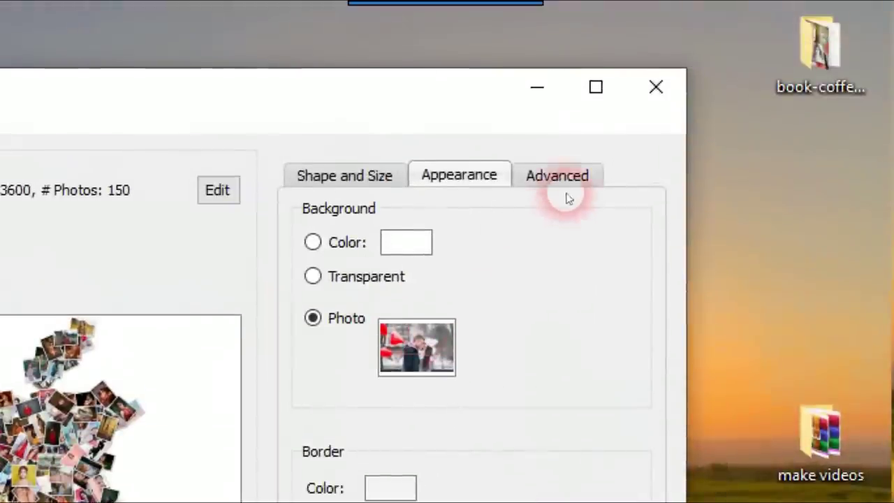
left_click(569, 177)
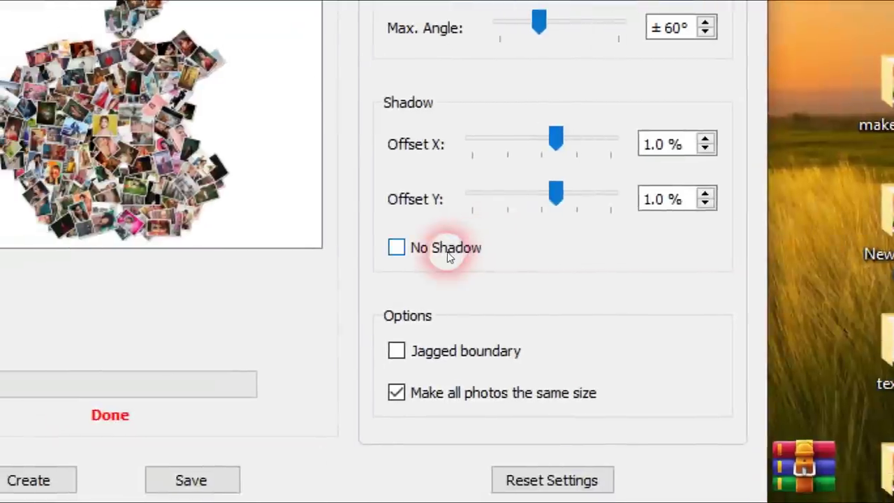
- Toggle No Shadow, Jagged boundary and Make all photos the same size, then reset all settings to defaults
left_click(366, 362)
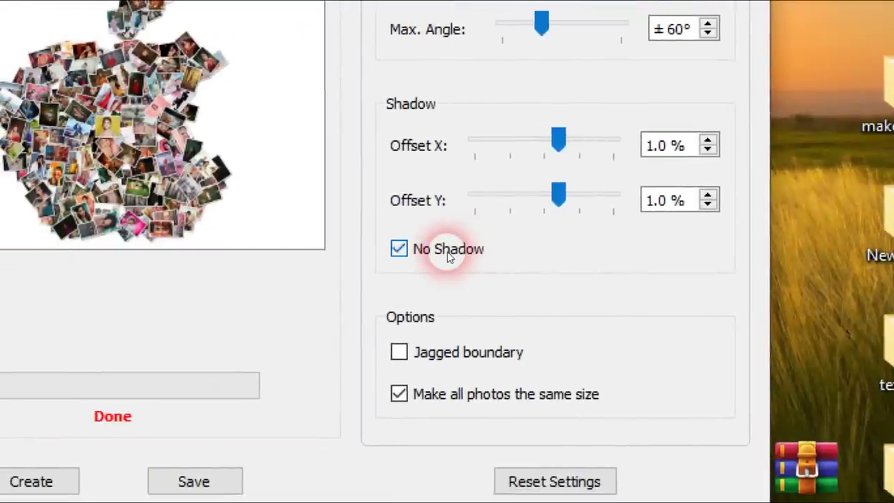
left_click(449, 255)
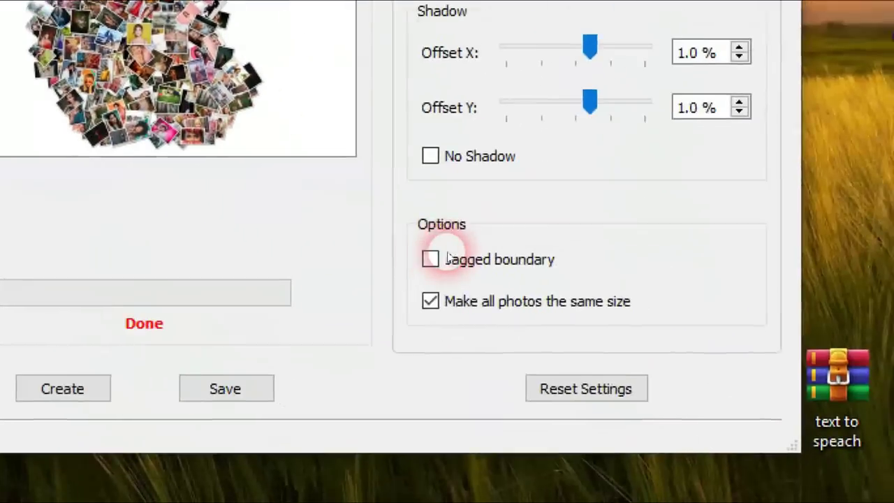
left_click(447, 255)
left_click(444, 296)
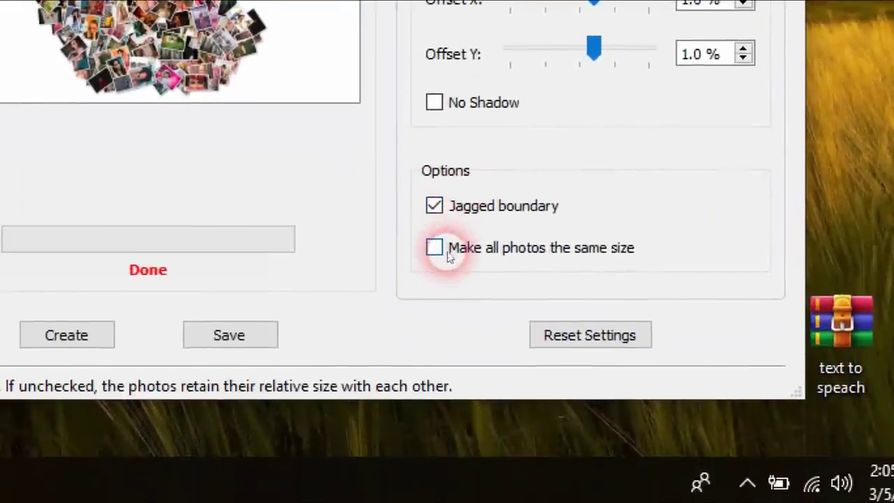
left_click(412, 306)
left_click(448, 254)
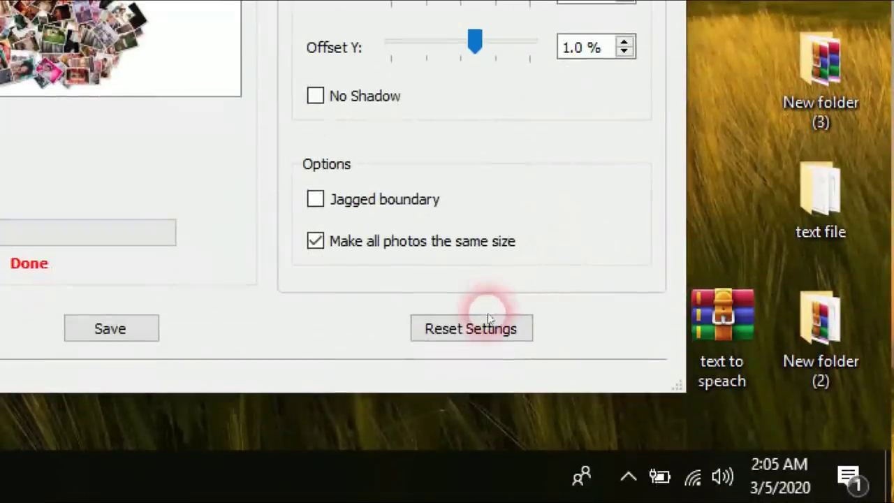
left_click(475, 327)
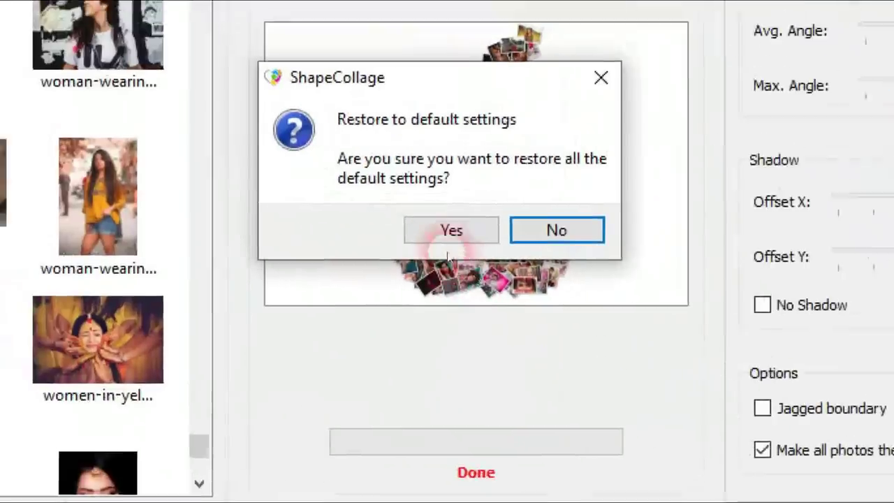
left_click(448, 253)
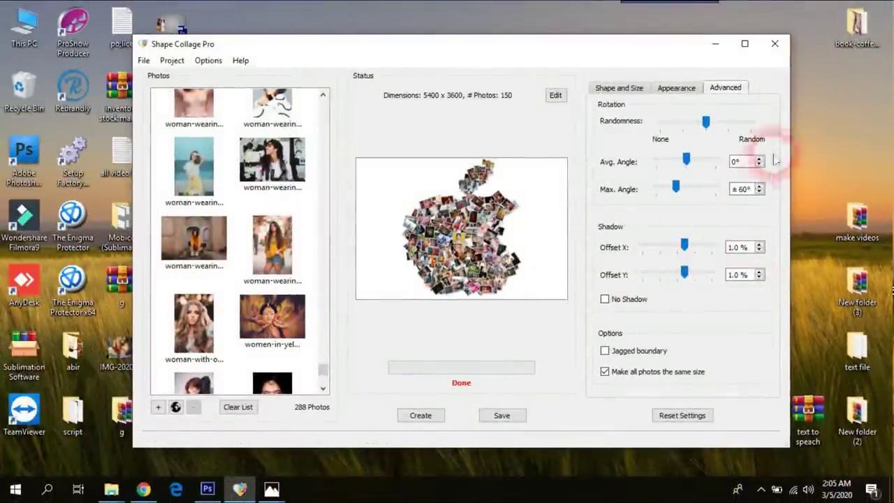
left_click(718, 45)
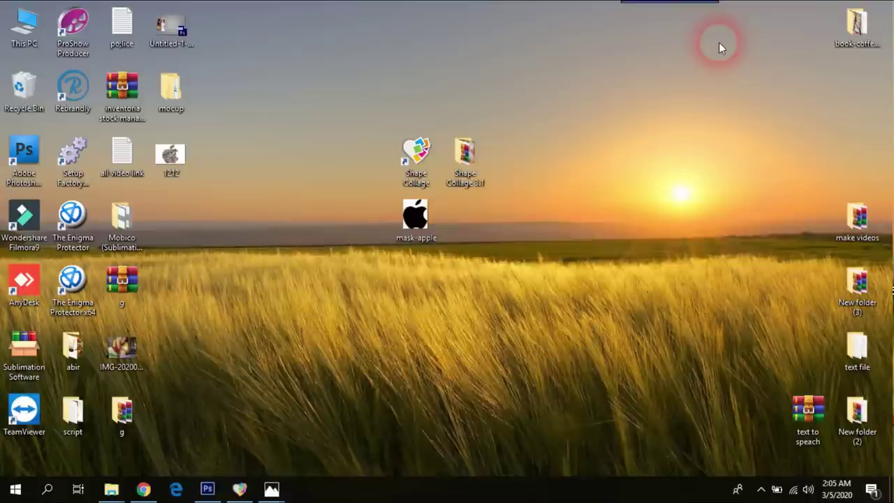